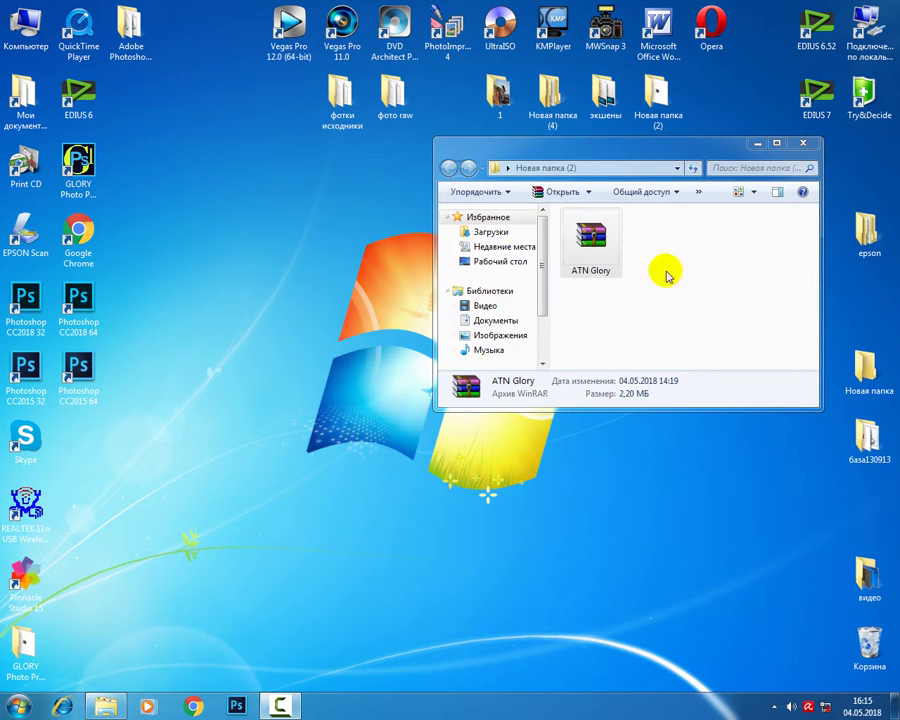
- Extract the ATN Glory archive into the current folder
click(590, 232)
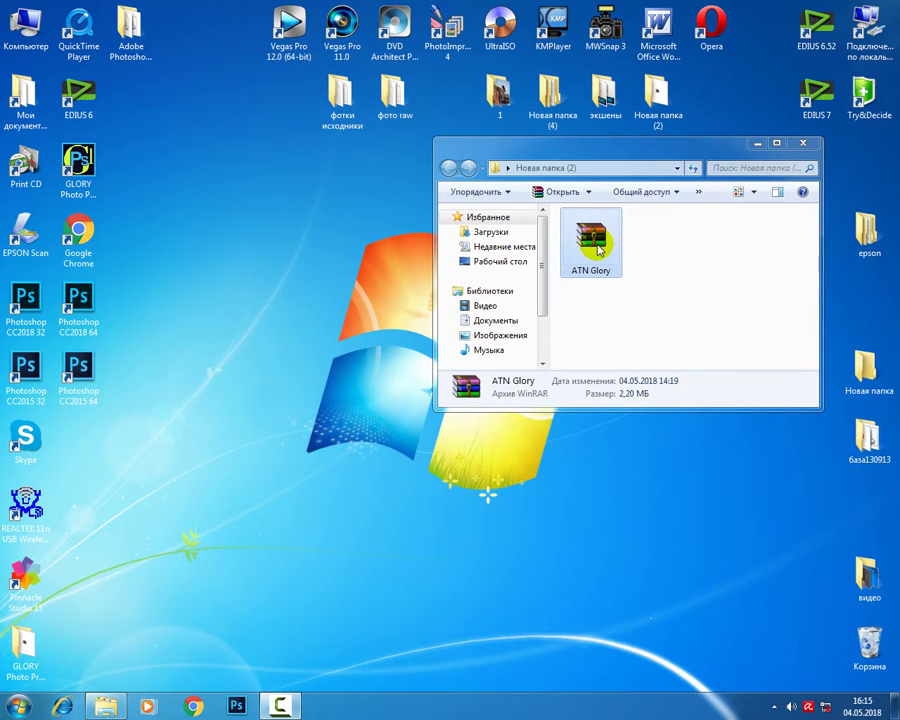
right_click(599, 250)
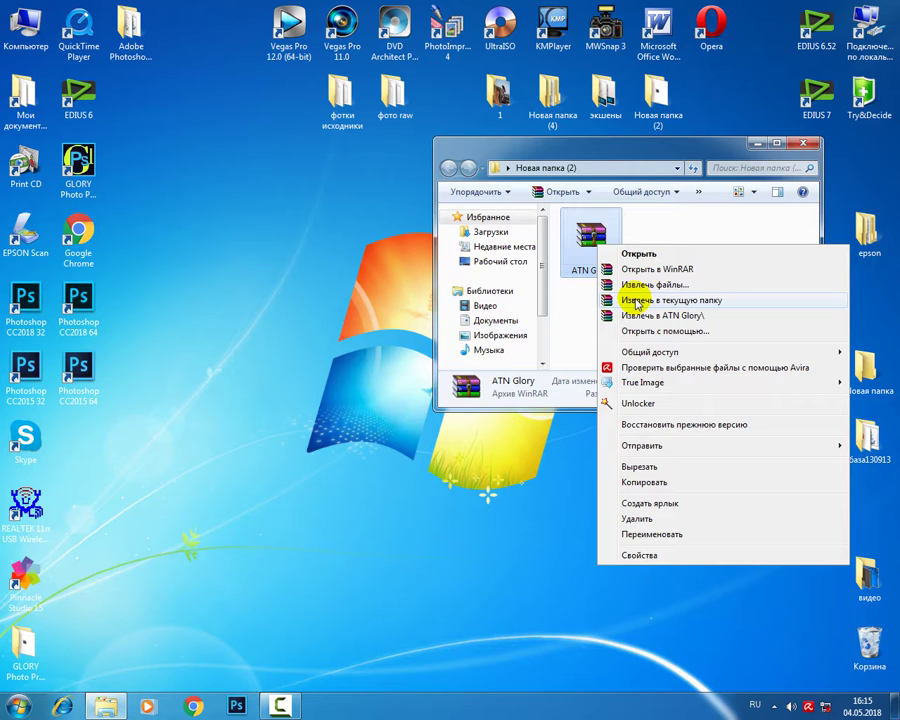
click(636, 301)
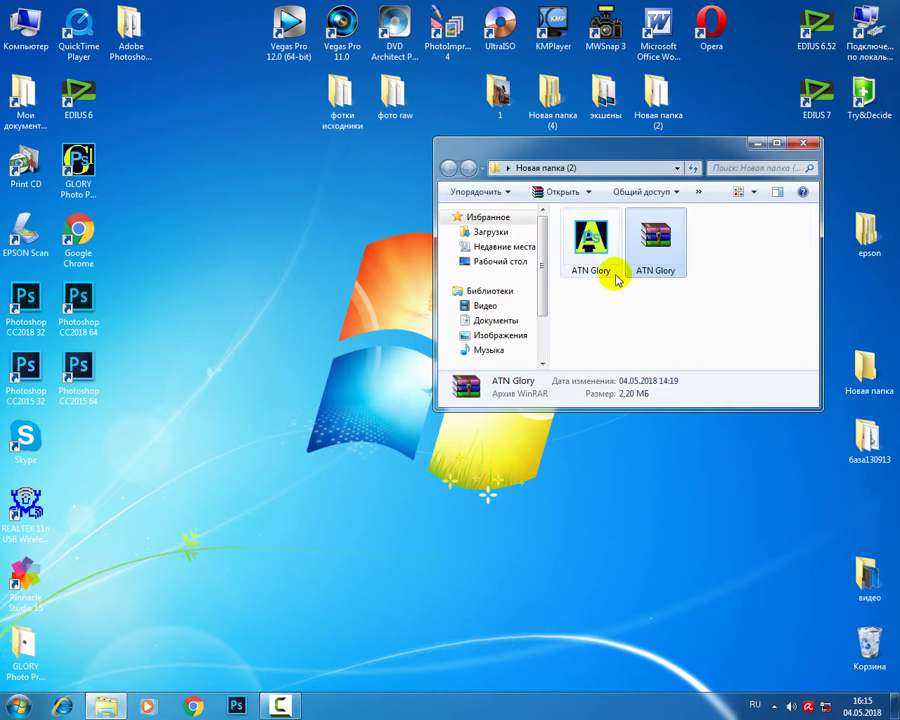
- Install the extracted ATN Glory app as administrator, creating its desktop shortcut
right_click(593, 245)
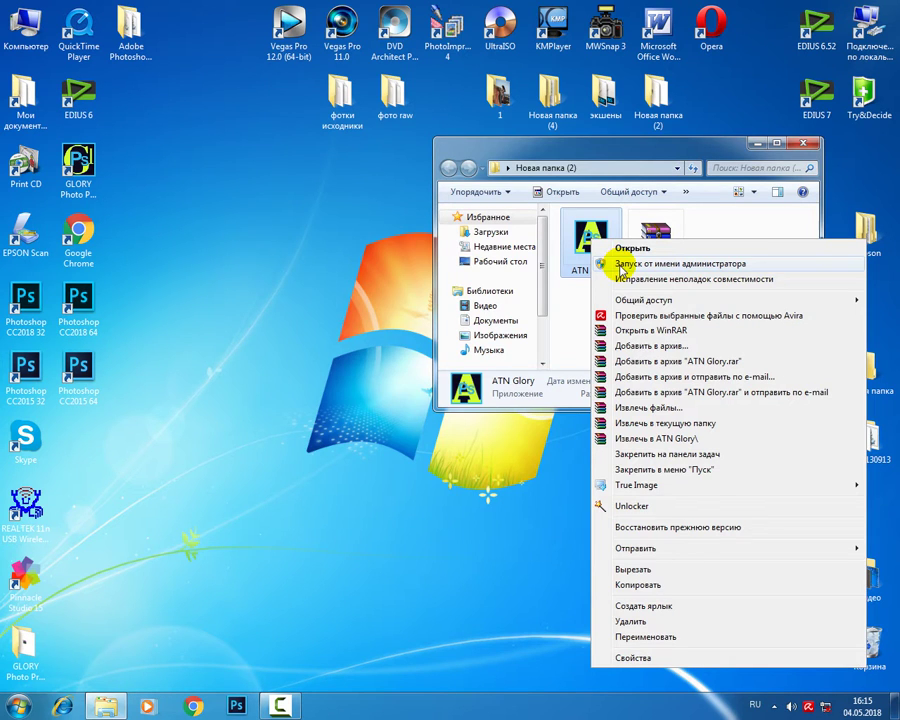
click(621, 265)
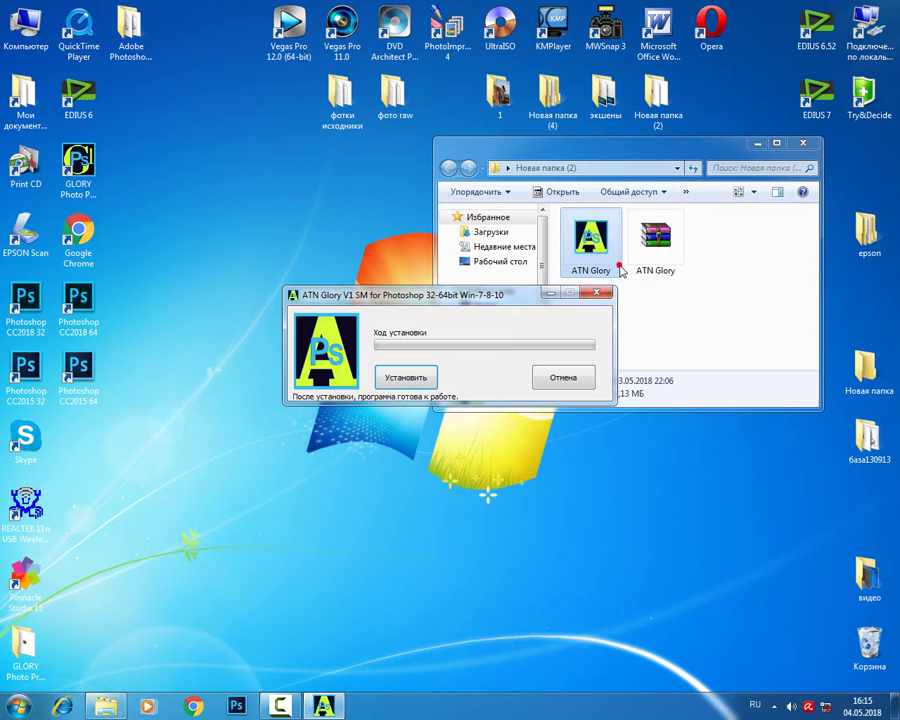
click(404, 380)
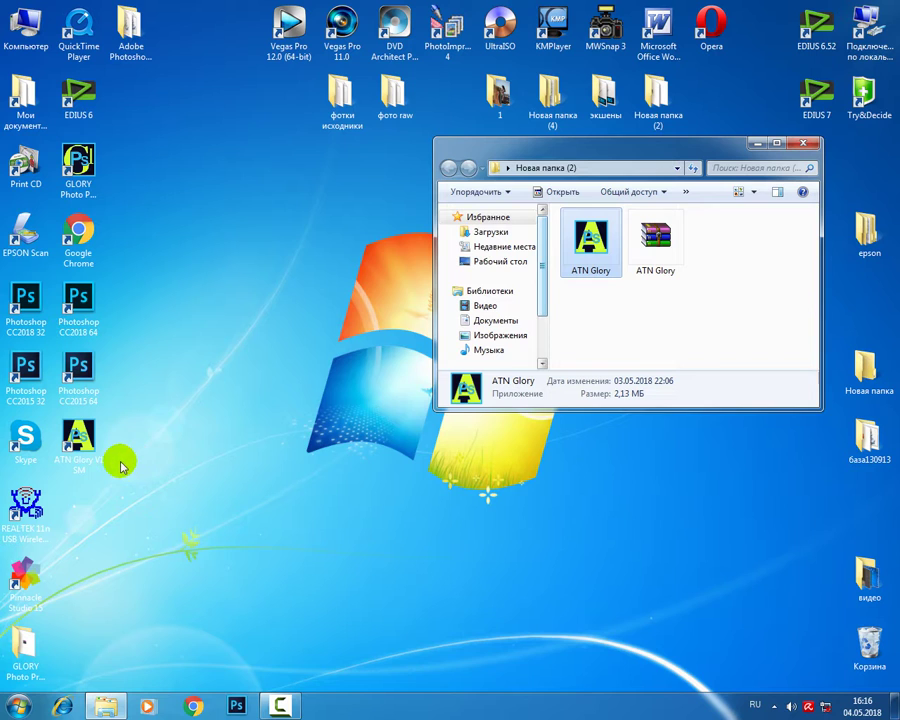
- Launch the ATN Glory V1 SM panel and Photoshop CC 2018 64-bit from the desktop
click(86, 440)
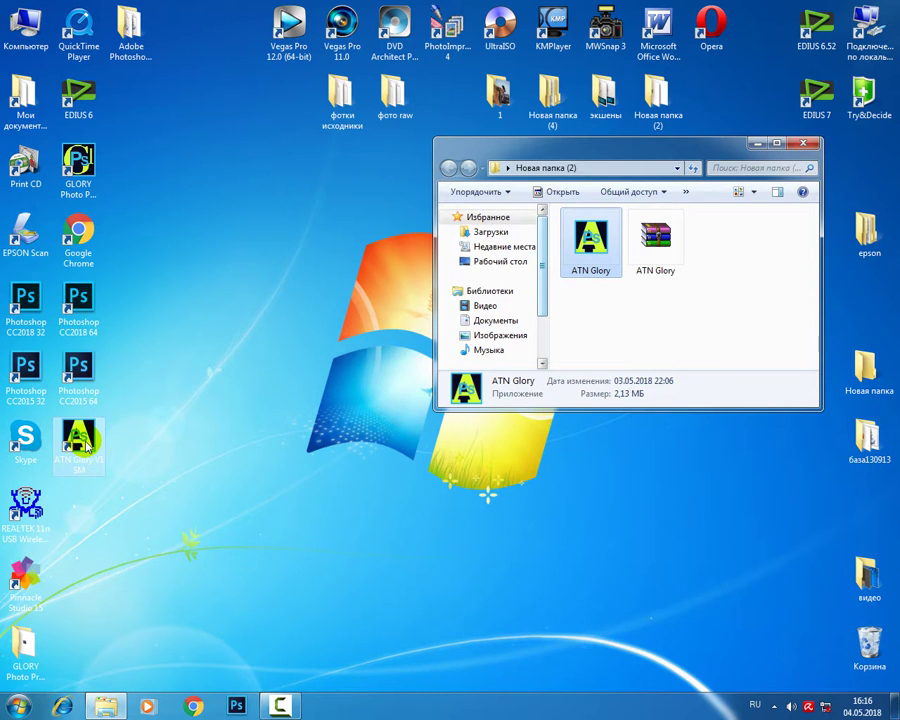
double_click(86, 440)
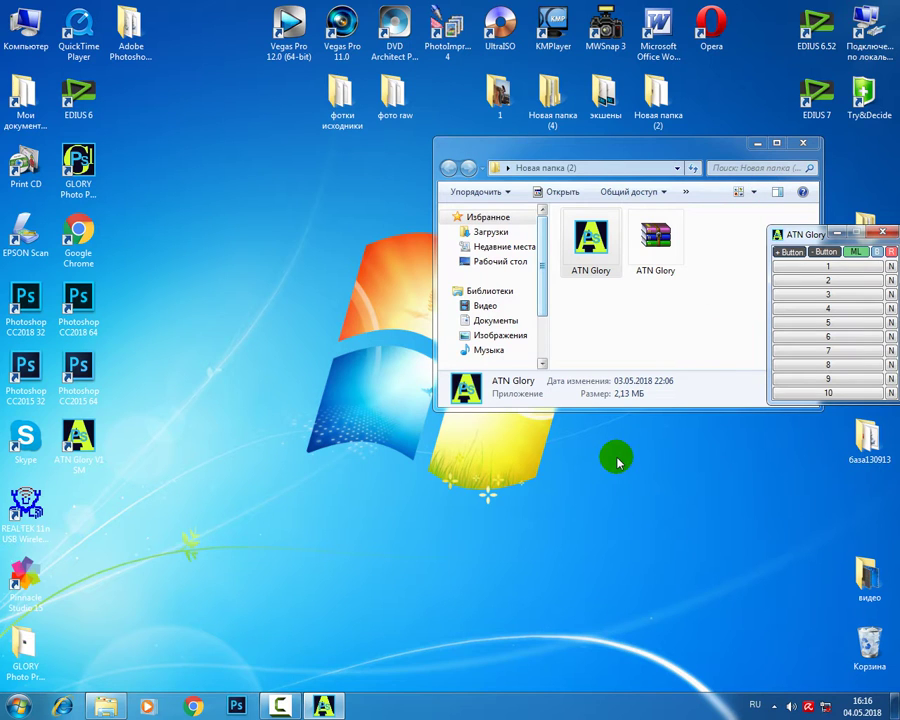
double_click(28, 300)
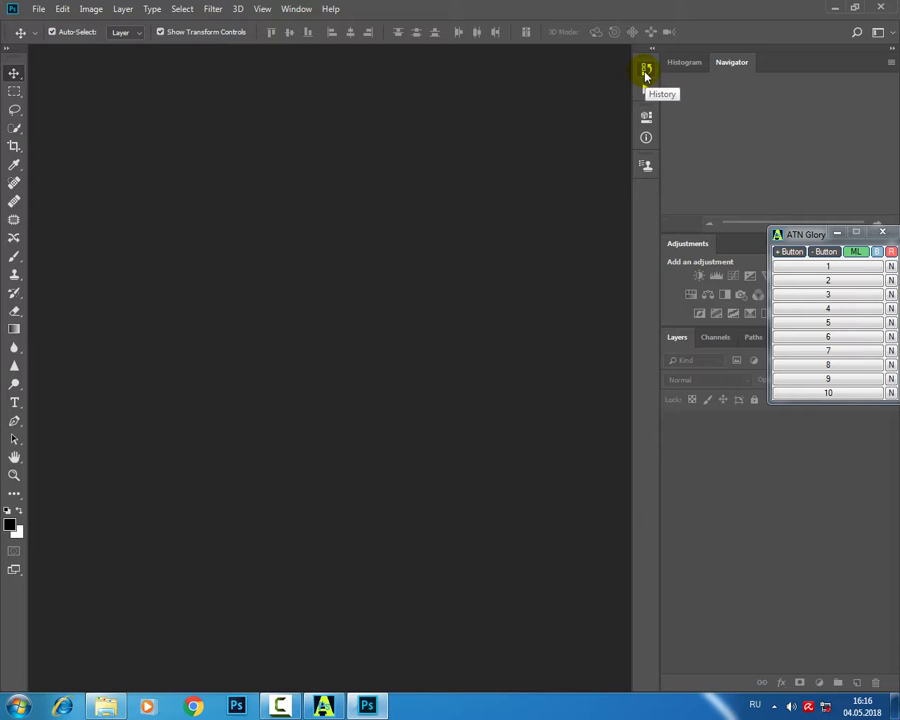
- Show the Actions panel with the мой экшены set collapsed
click(800, 301)
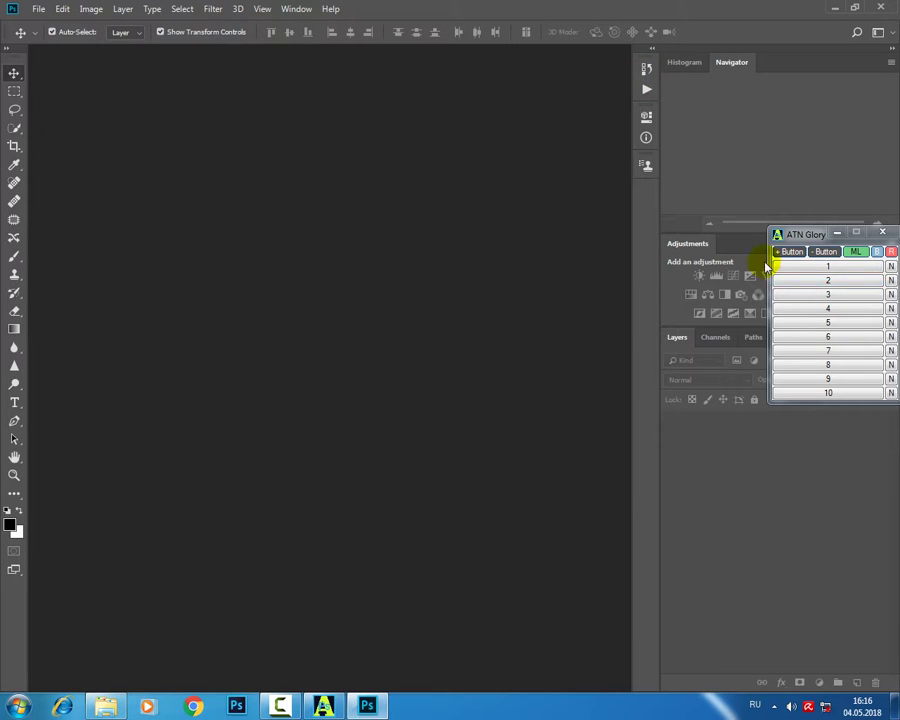
click(646, 90)
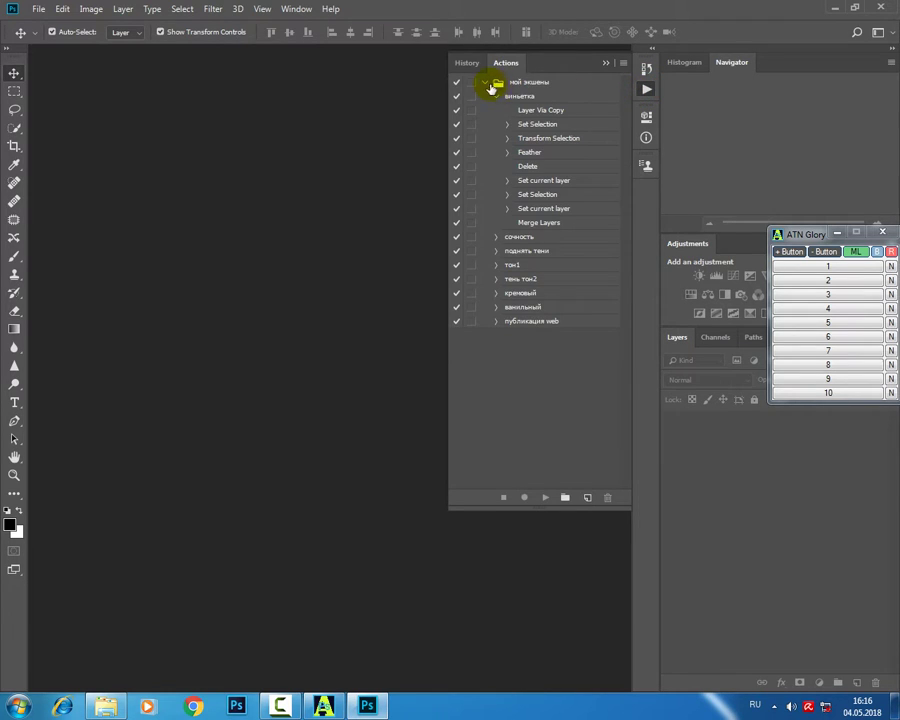
click(487, 82)
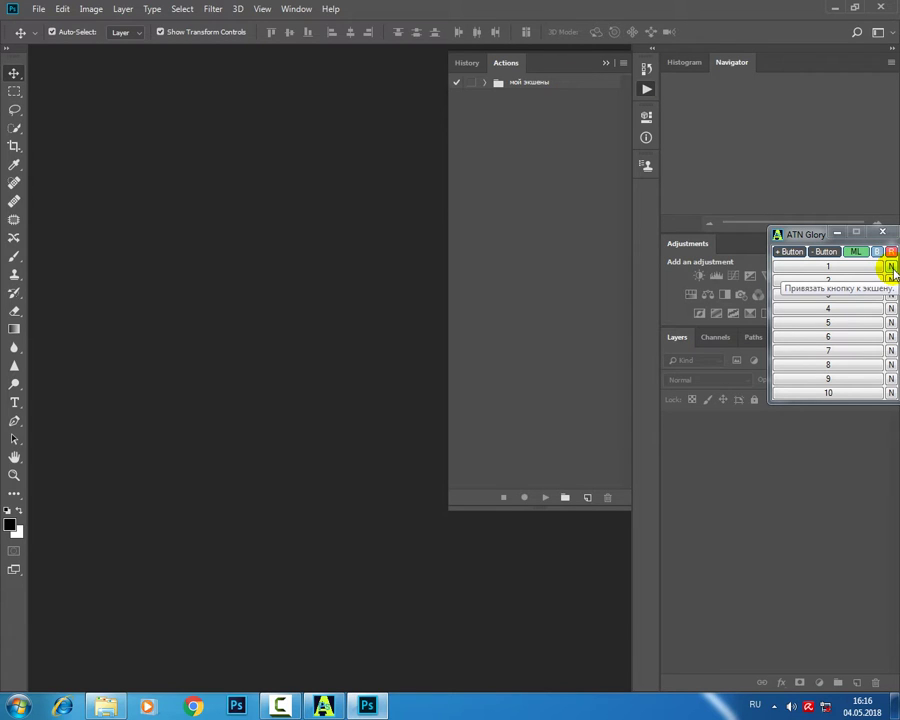
- Start binding ATN Glory's first button and copy the мой экшены set name
click(891, 267)
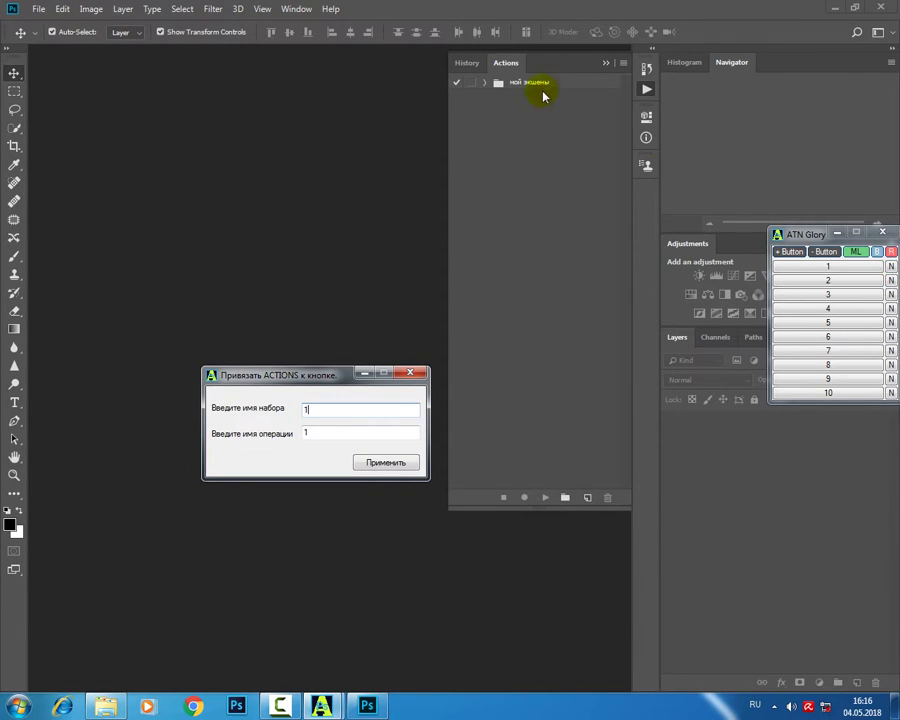
click(586, 88)
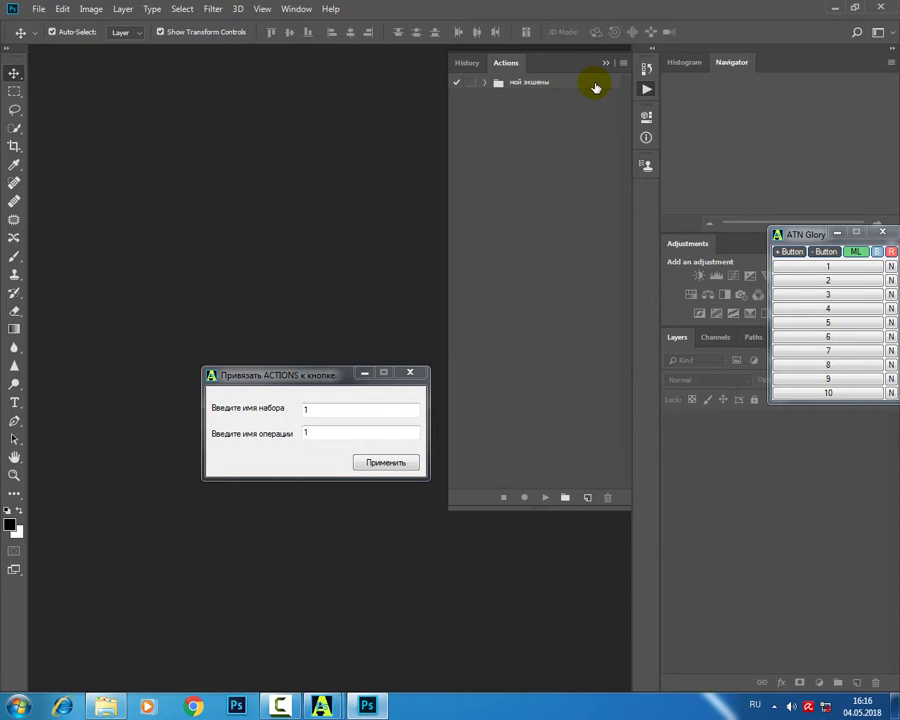
double_click(595, 88)
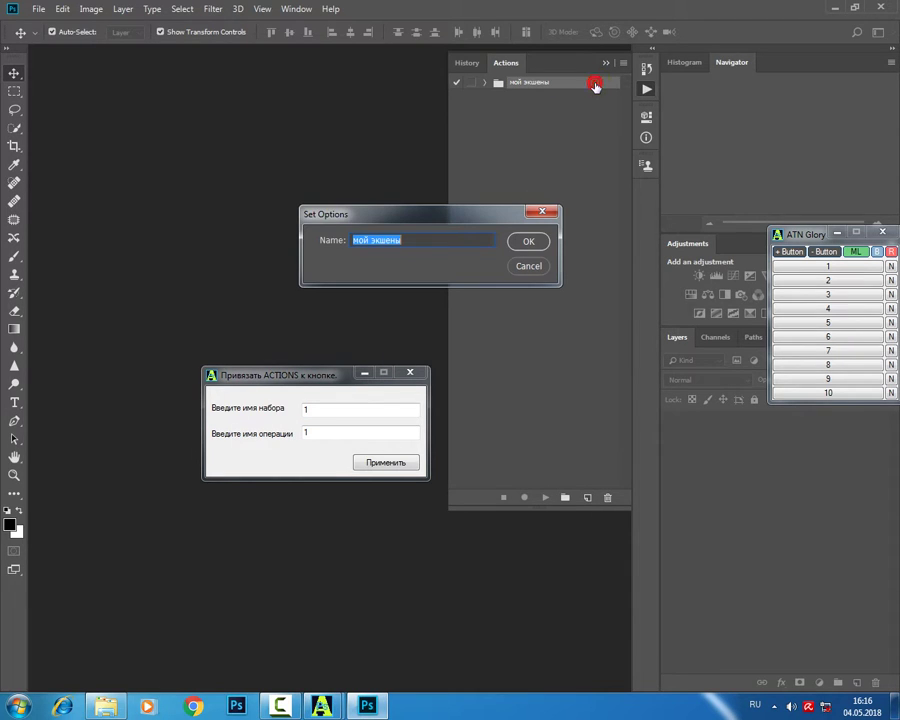
right_click(366, 243)
click(410, 286)
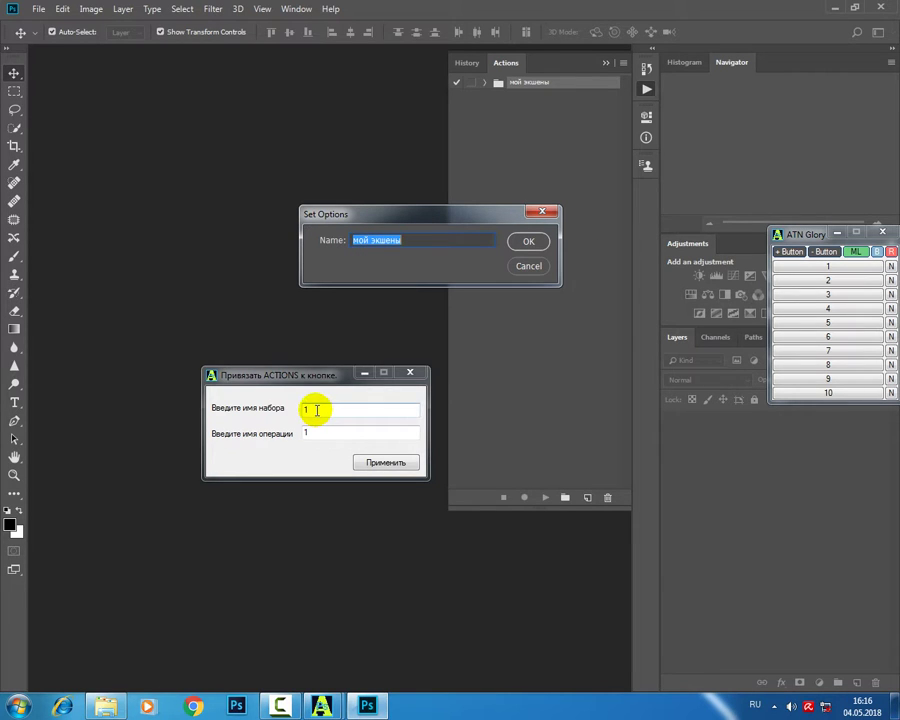
- Paste 'мой экшены' into the binding's set-name field and expand the action set
click(317, 410)
double_click(306, 409)
right_click(306, 409)
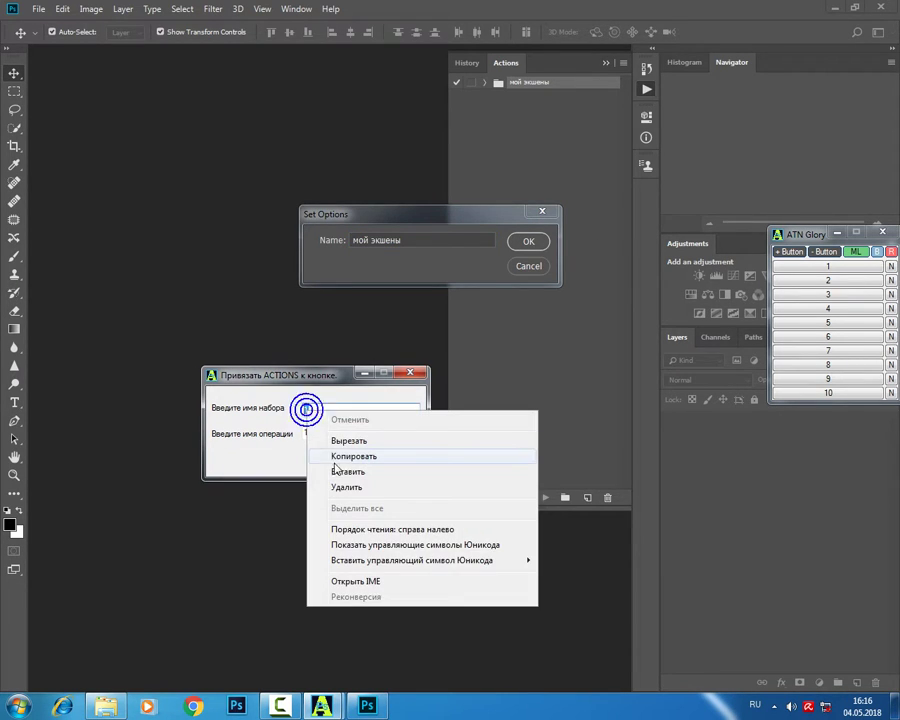
click(344, 471)
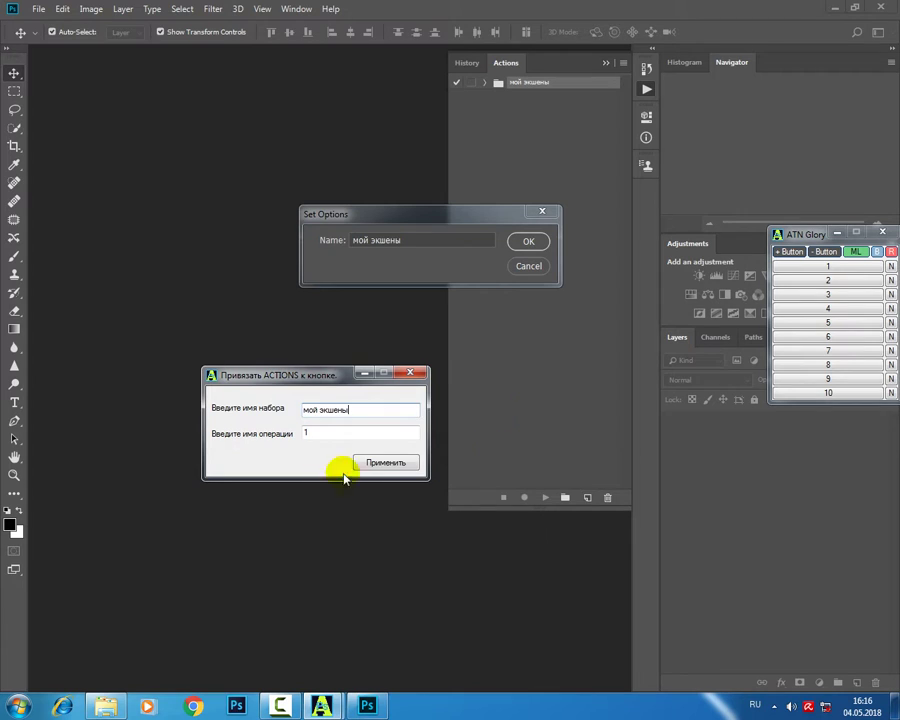
click(544, 272)
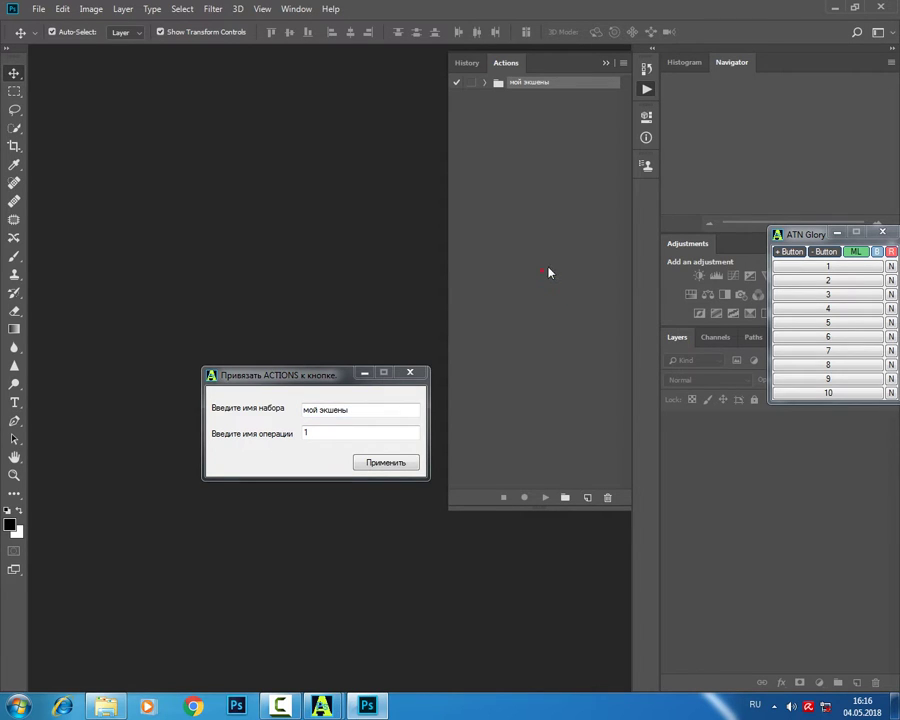
click(485, 85)
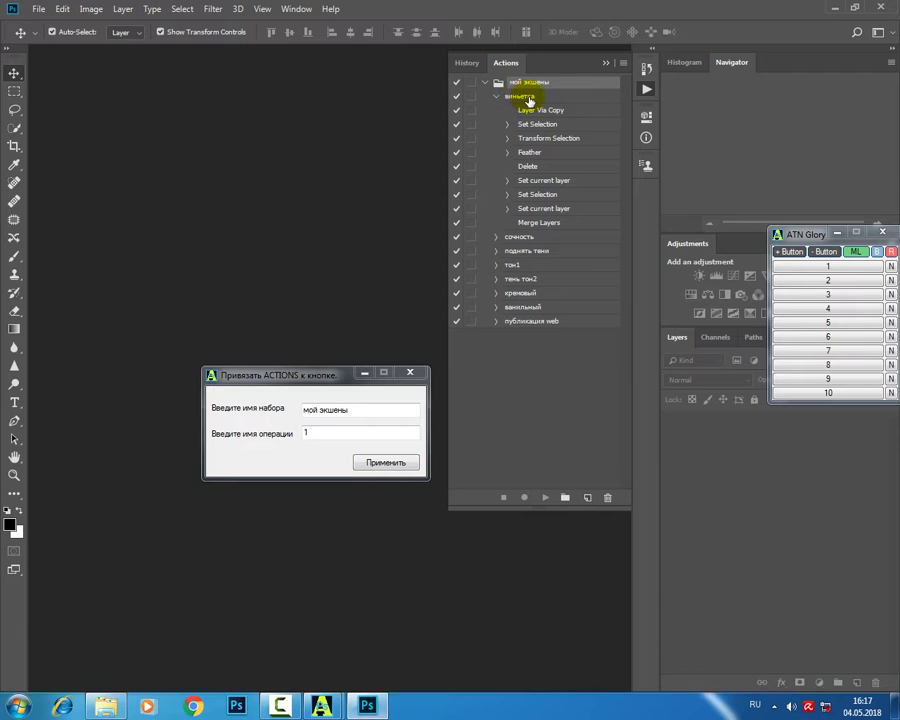
- Copy the виньетка action name from its action settings
click(496, 96)
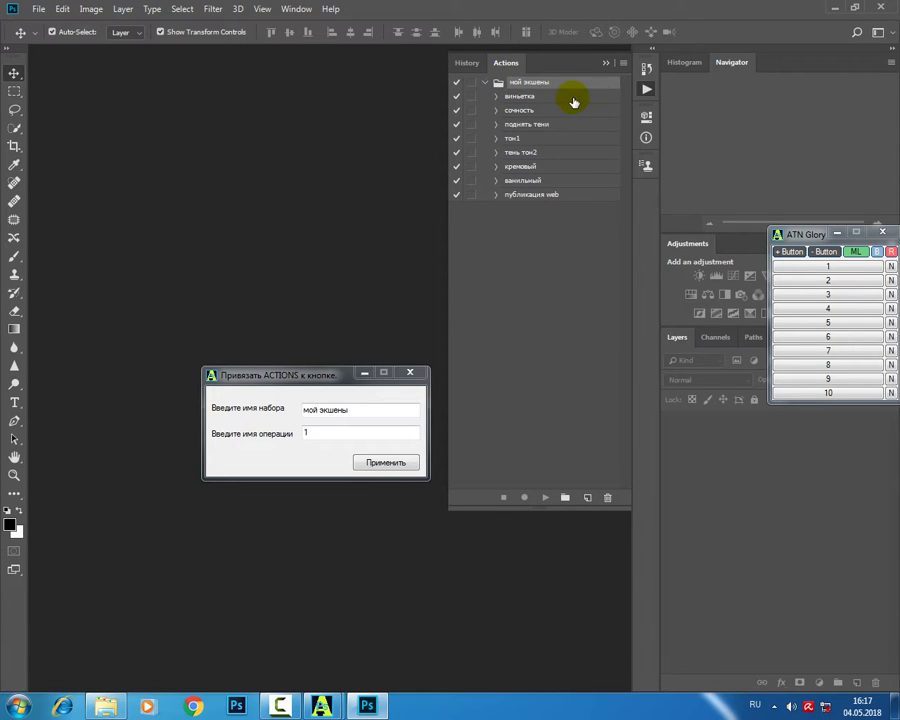
double_click(574, 100)
right_click(398, 238)
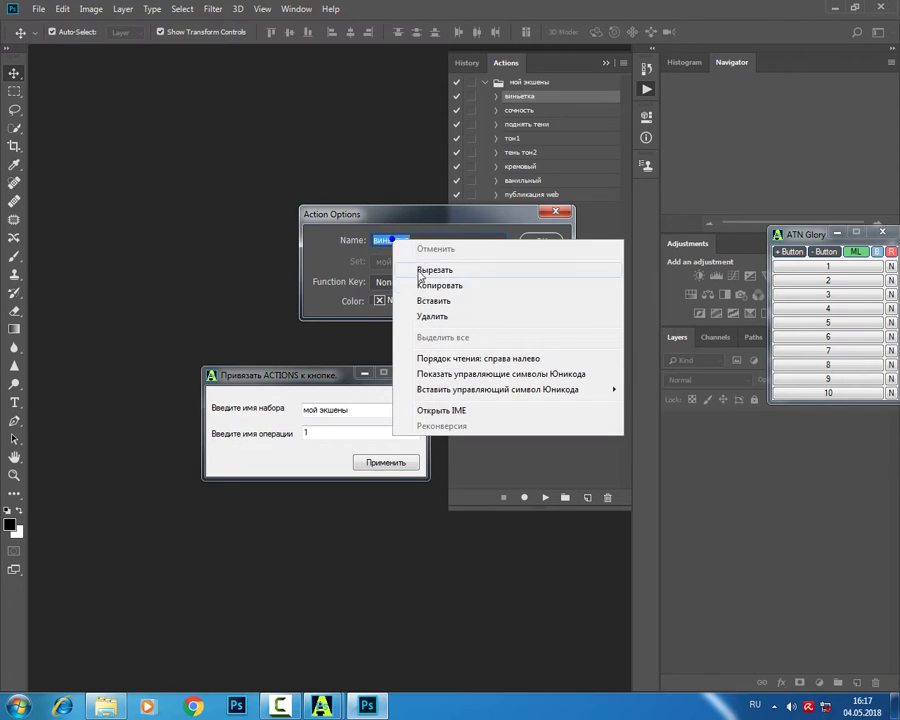
click(430, 285)
click(543, 264)
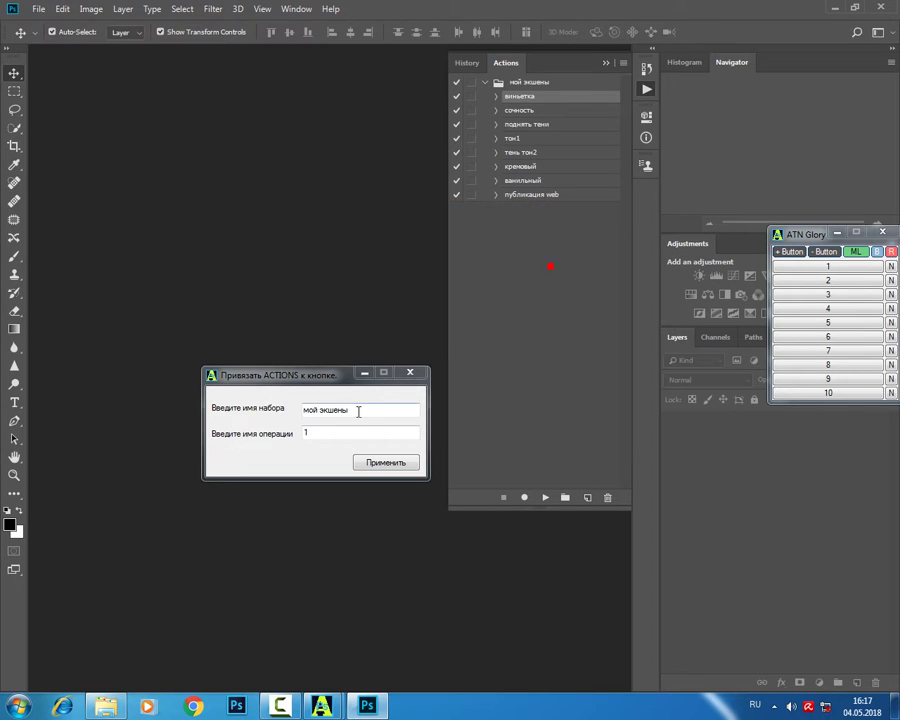
- Paste 'виньетка' as the first button's operation name and apply the binding
click(314, 431)
double_click(307, 432)
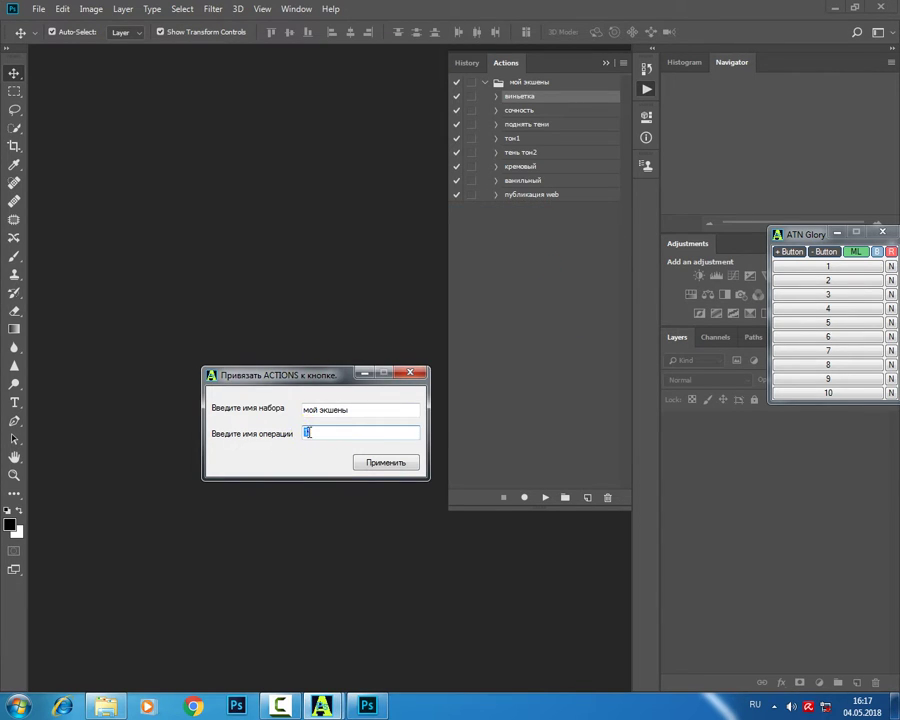
right_click(307, 432)
click(340, 488)
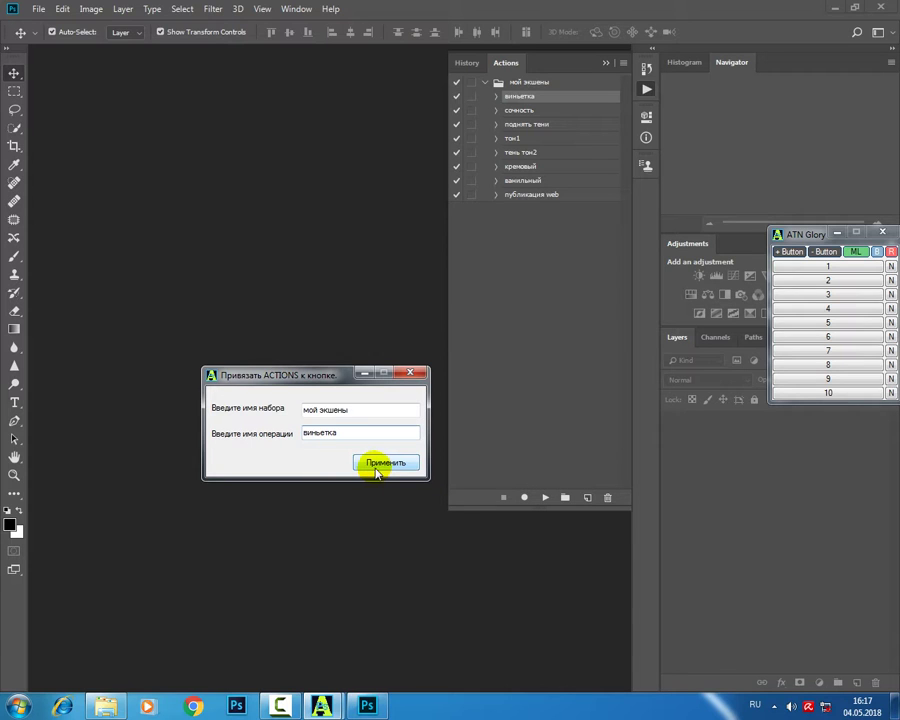
click(380, 464)
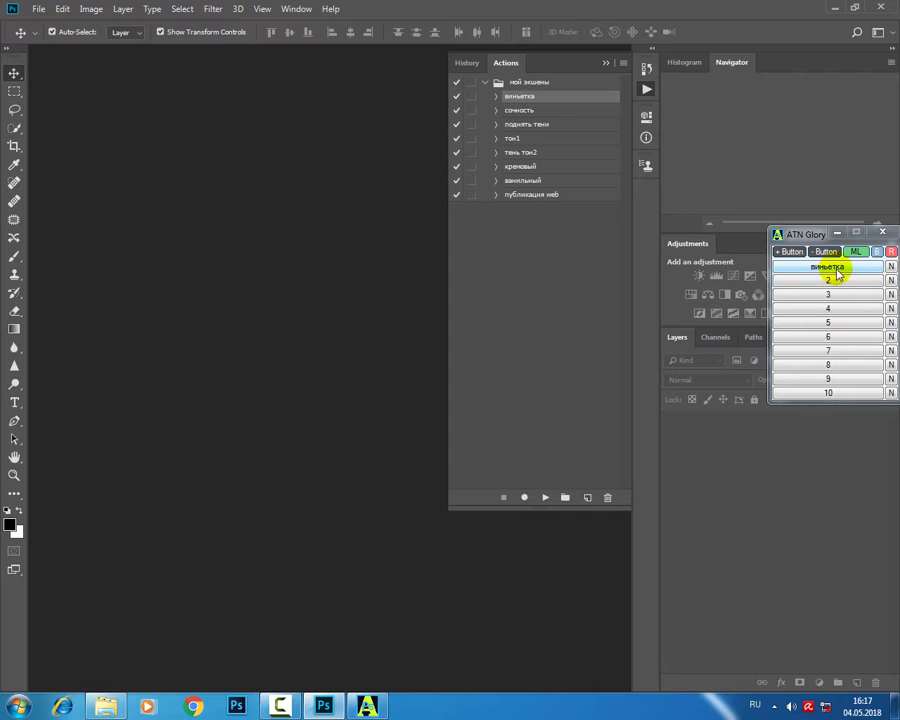
- Open IMG_8691.JPG from File > Open Recent
click(36, 9)
mouse_move(65, 92)
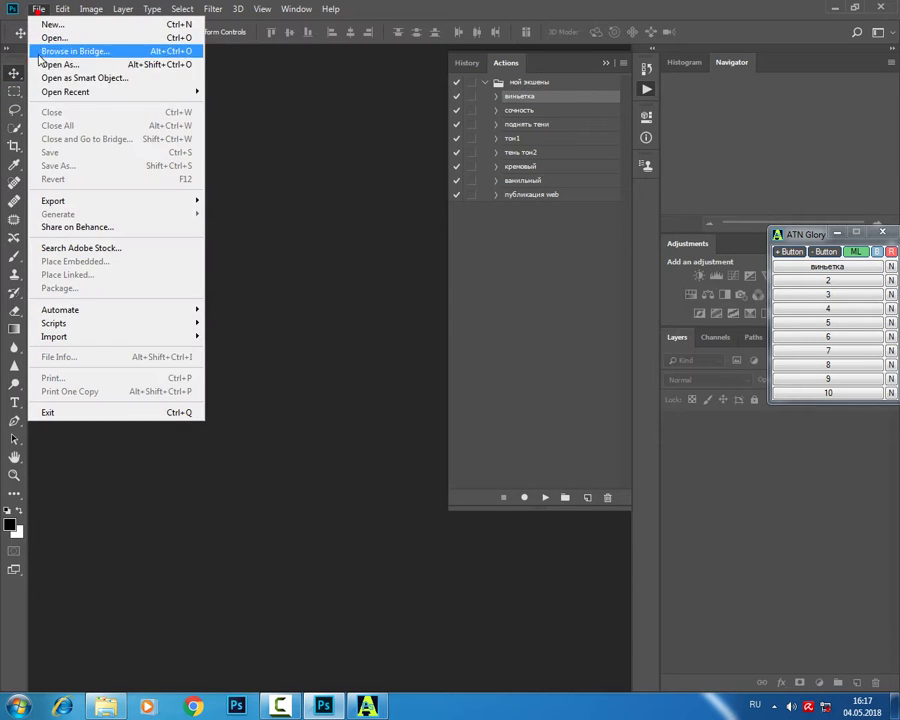
click(244, 94)
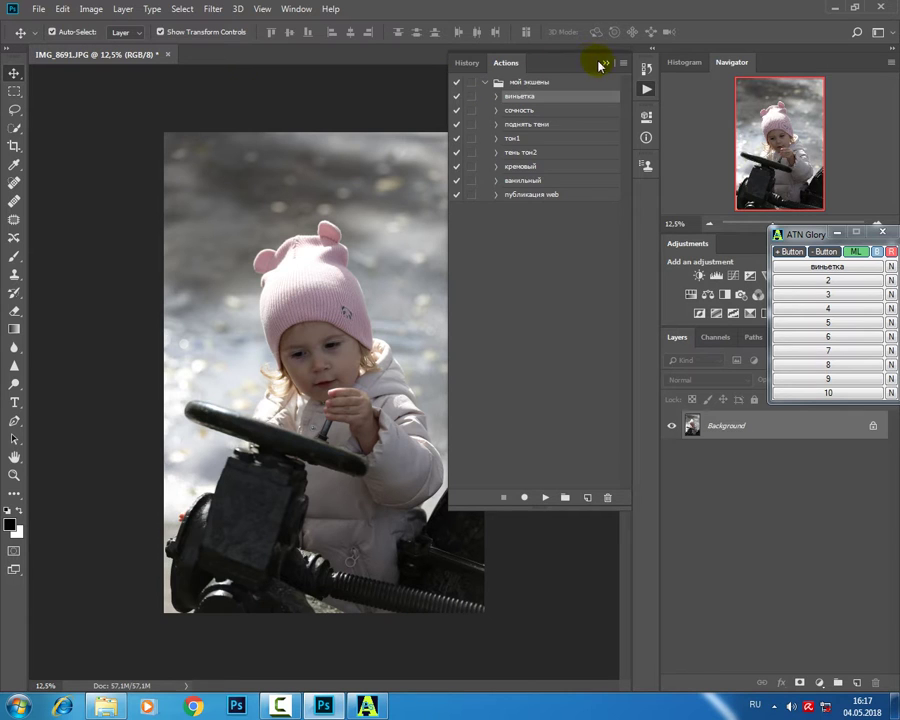
- Collapse the Actions panel and apply the виньетка vignette with the ATN Glory button
click(605, 63)
click(855, 268)
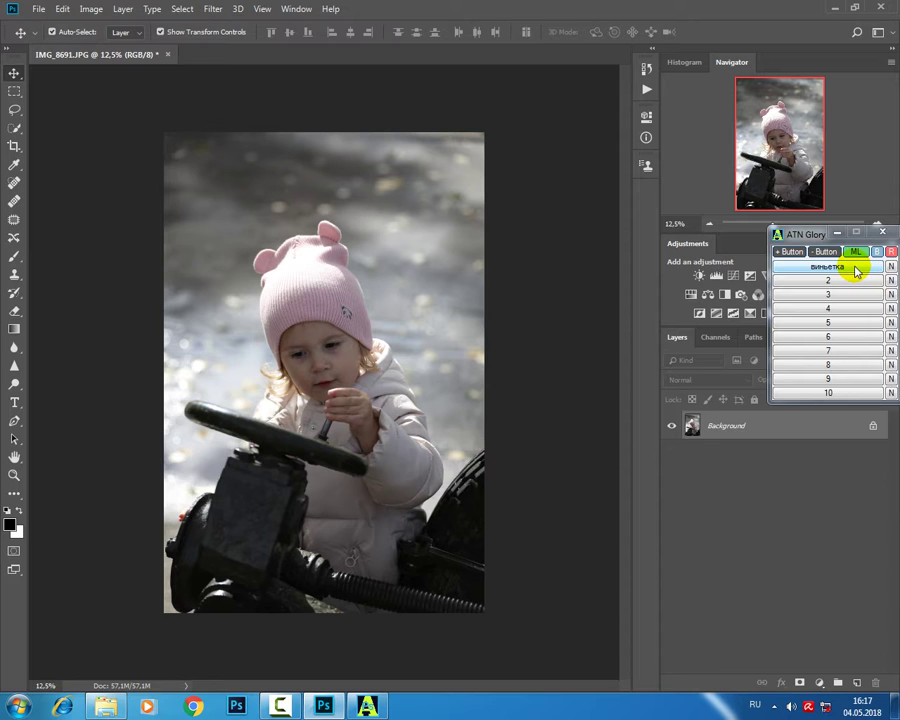
click(855, 268)
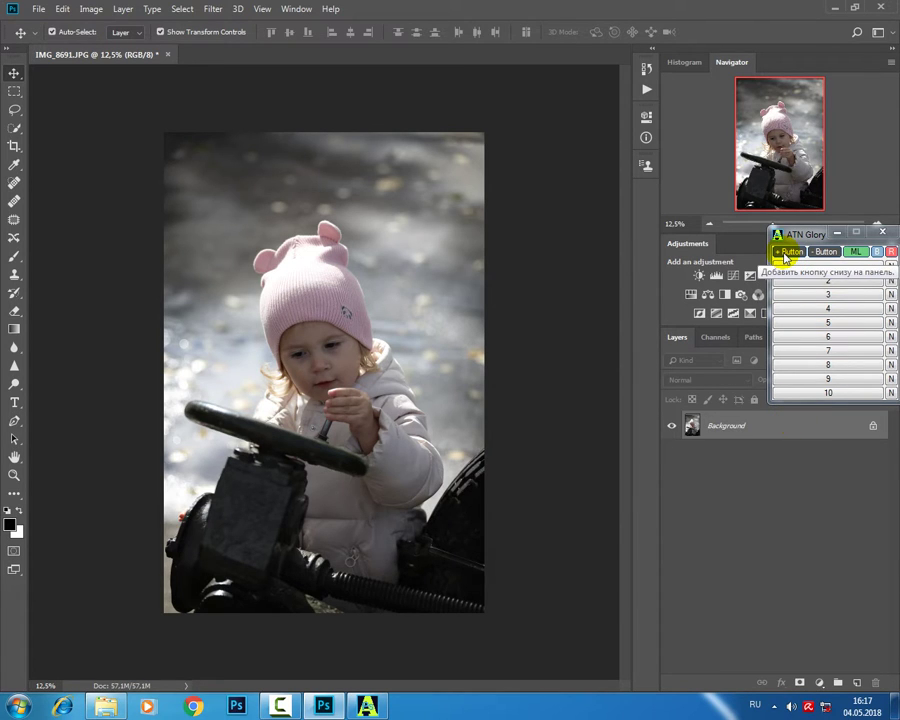
- Add four buttons to the ATN Glory panel, bringing it to 14
click(786, 253)
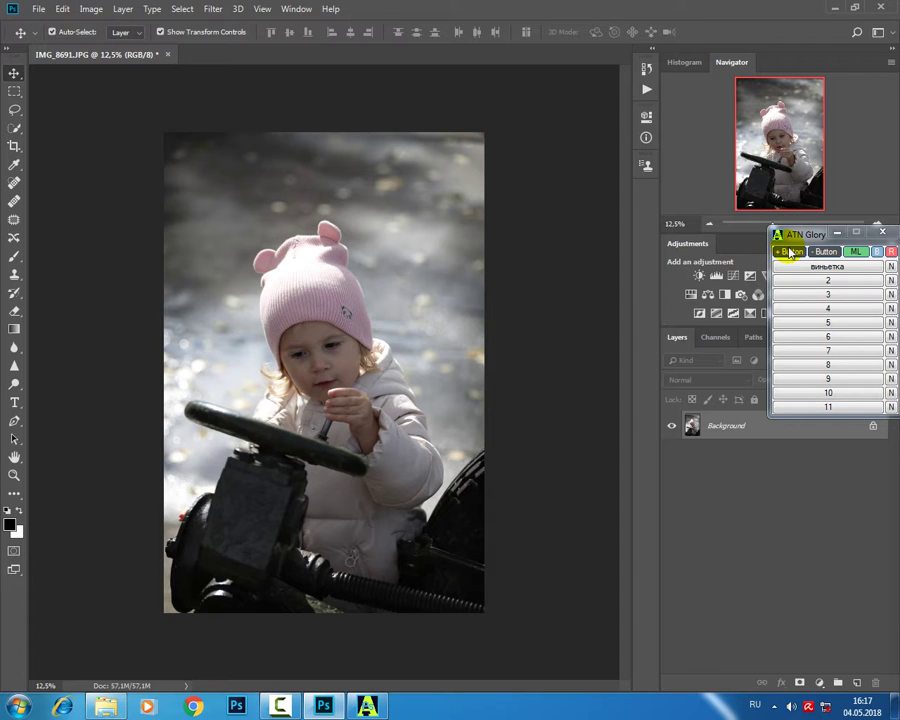
click(788, 253)
click(788, 253)
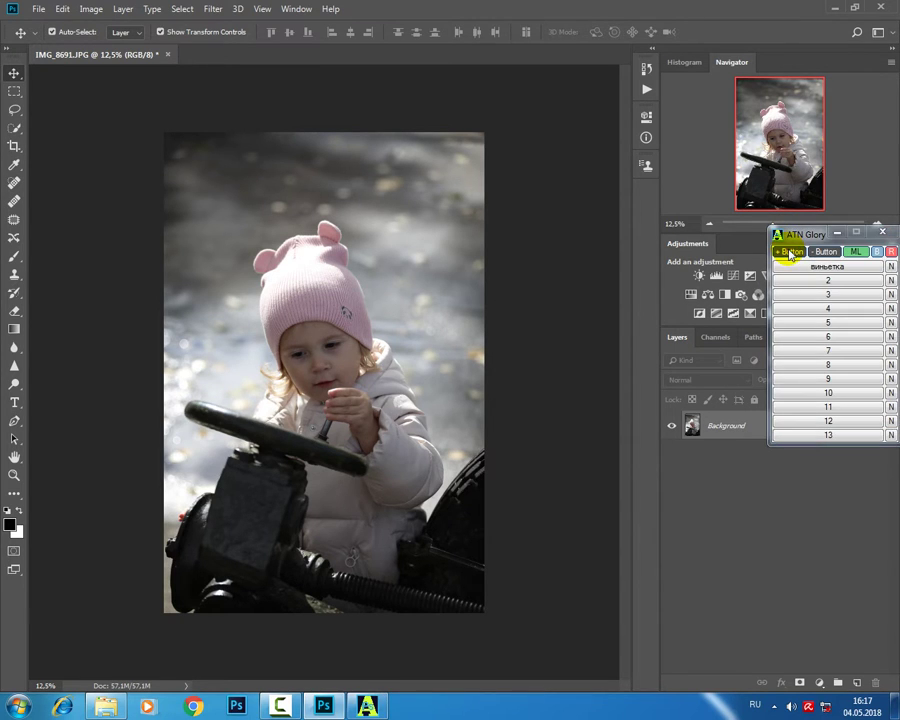
click(788, 253)
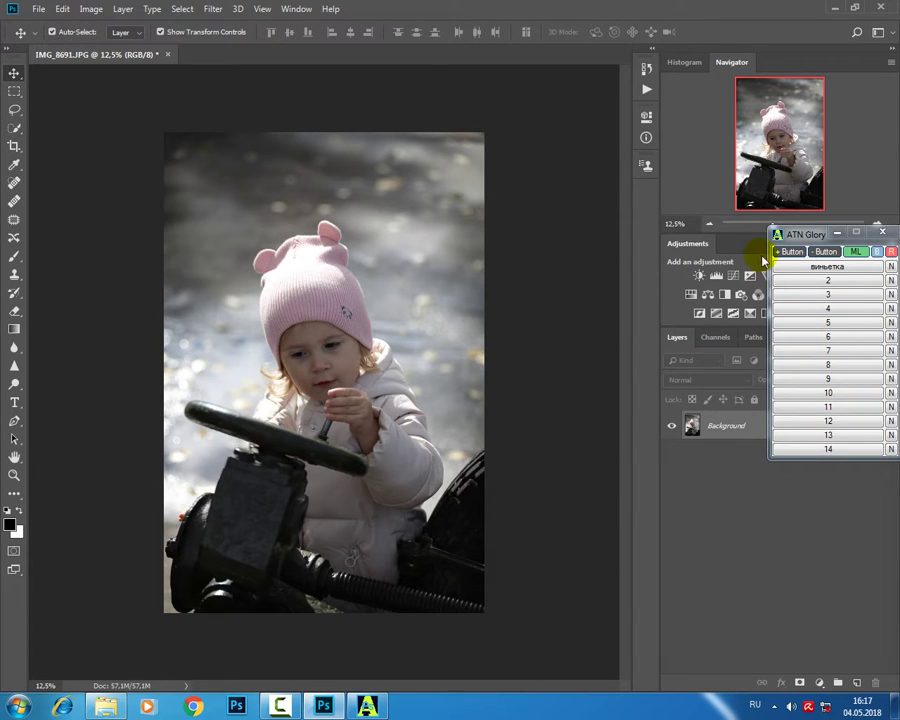
- Move the ATN Glory panel beside the photo and close it
drag(798, 239, 576, 203)
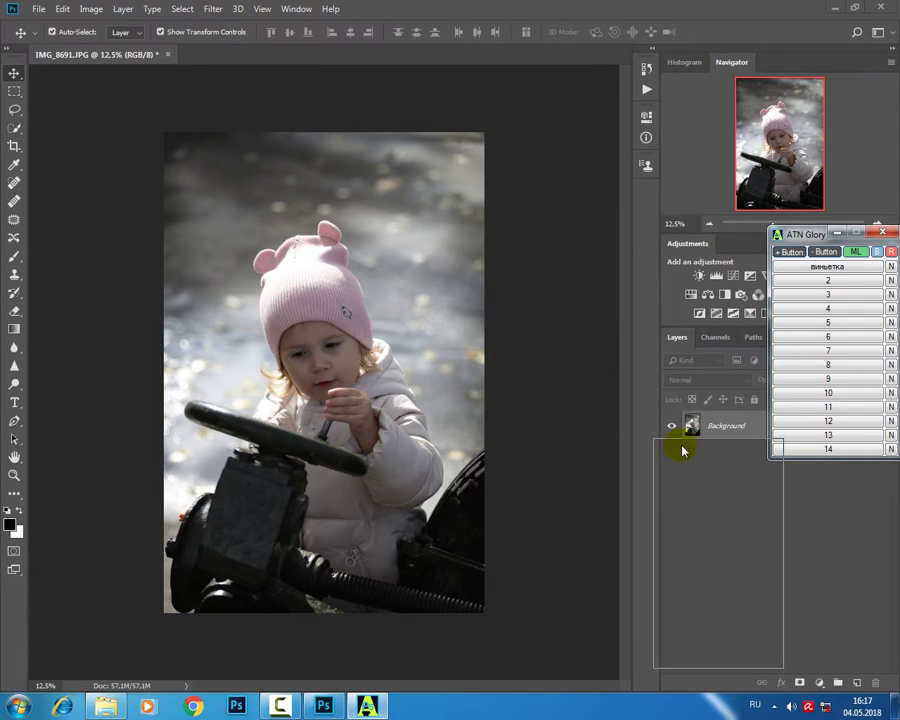
mouse_move(576, 203)
mouse_down()
mouse_move(561, 201)
mouse_move(650, 340)
mouse_move(660, 326)
mouse_move(649, 427)
mouse_move(557, 190)
mouse_up()
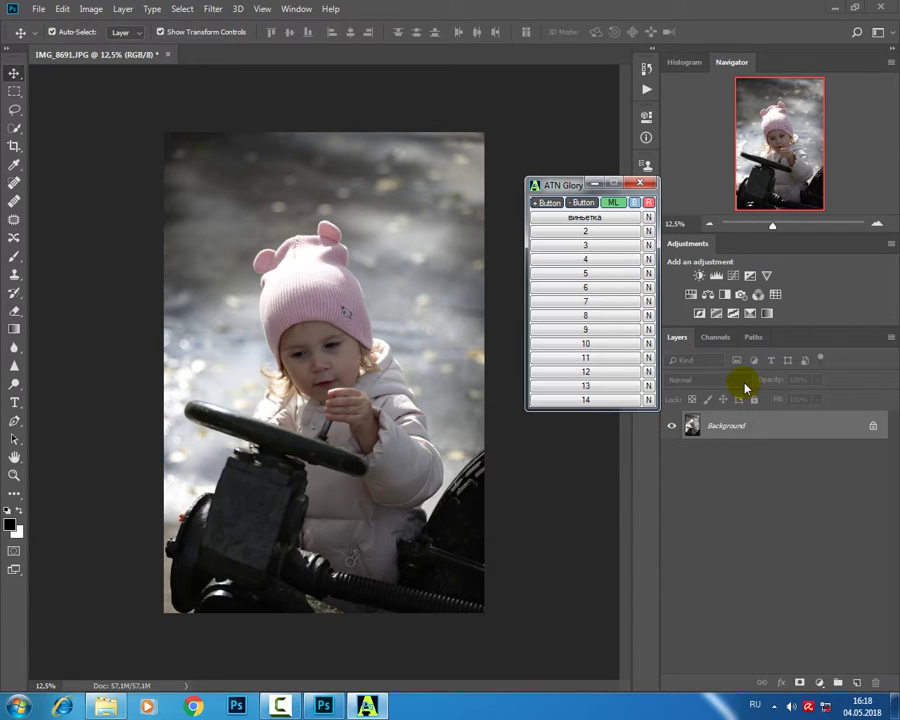
click(641, 185)
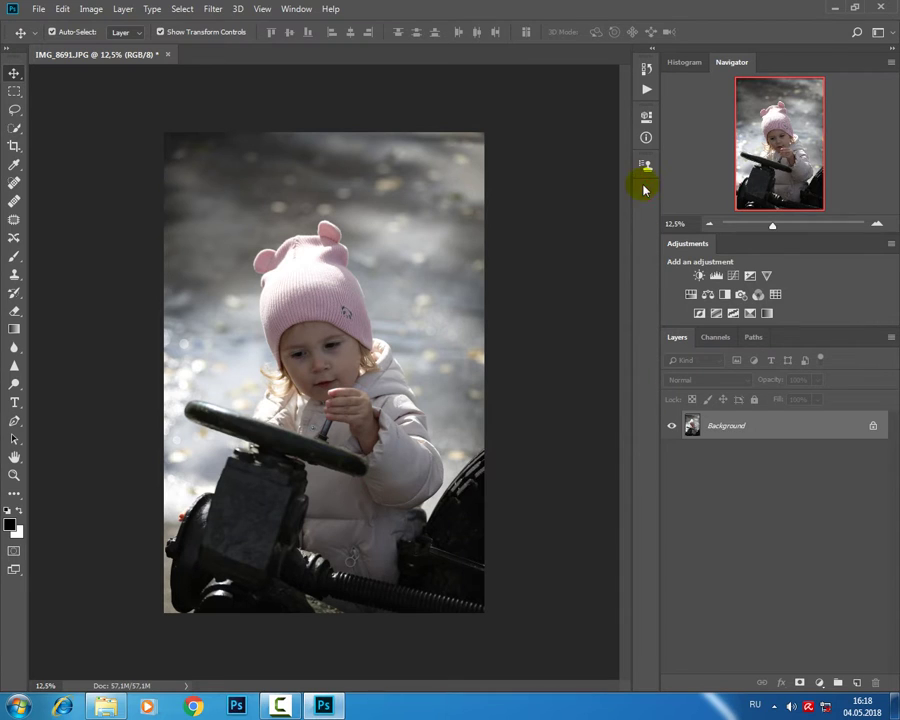
- Relaunch ATN Glory, close IMG_8691.JPG without saving, and close the ATN Glory panel
click(833, 15)
double_click(75, 434)
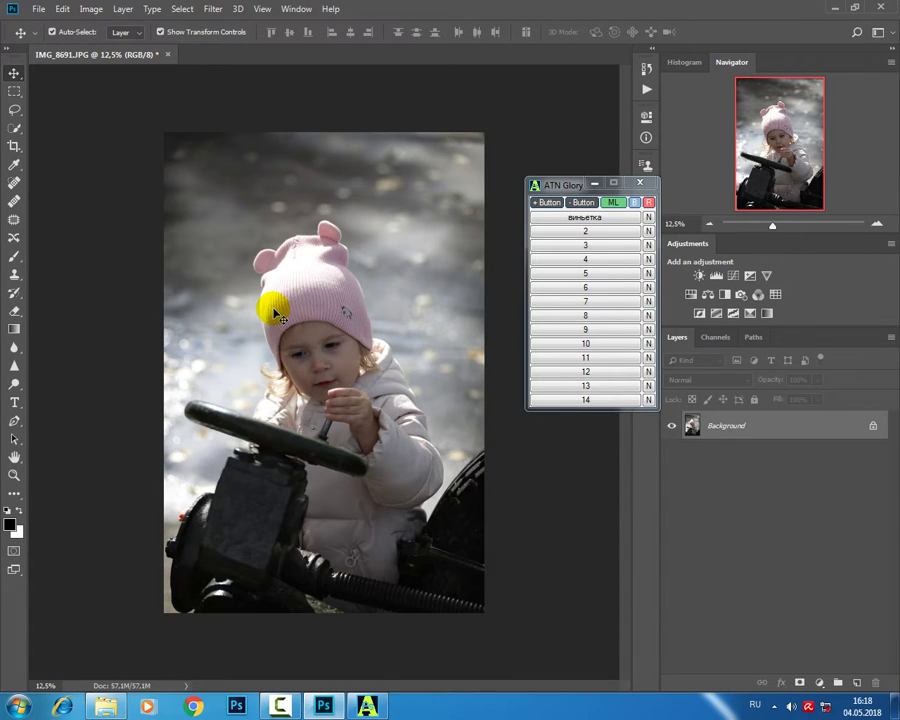
click(167, 56)
click(444, 262)
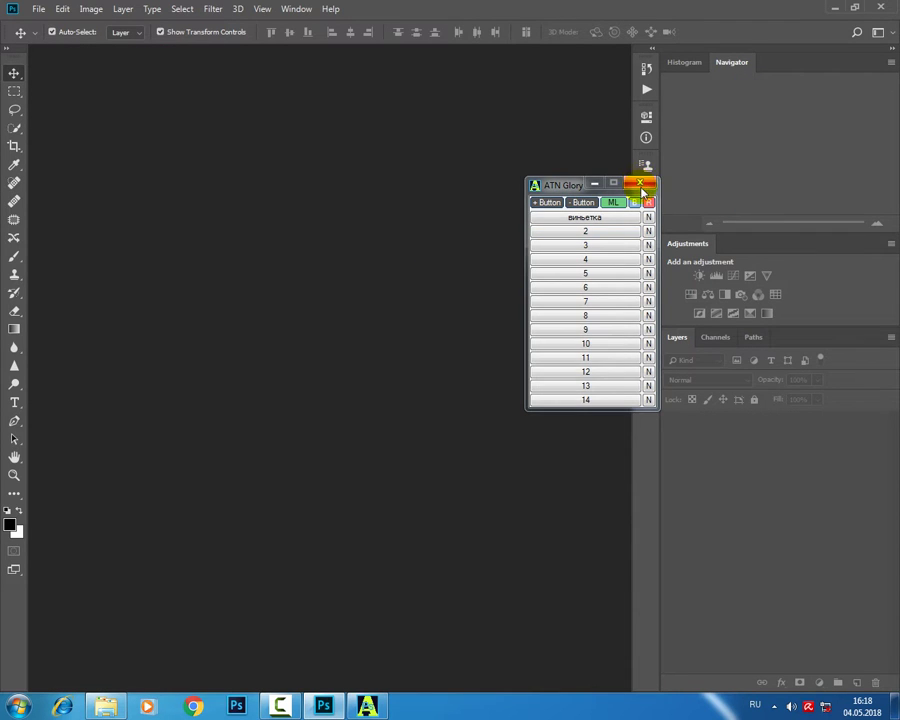
click(643, 186)
- Close Photoshop CC 2018, relaunch ATN Glory, and start Photoshop CC 2015 32-bit
click(878, 9)
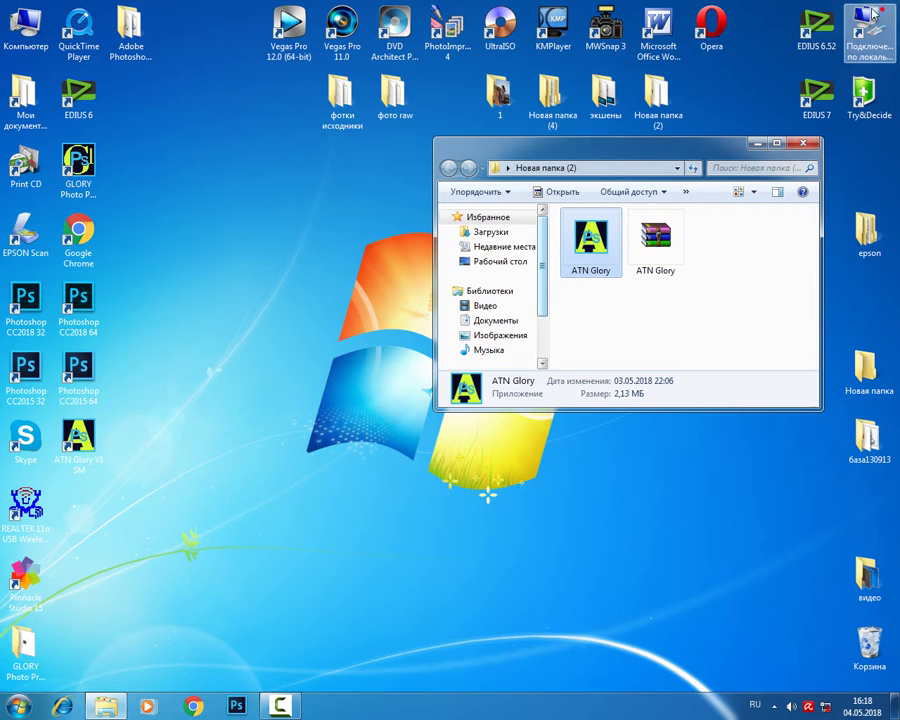
click(240, 614)
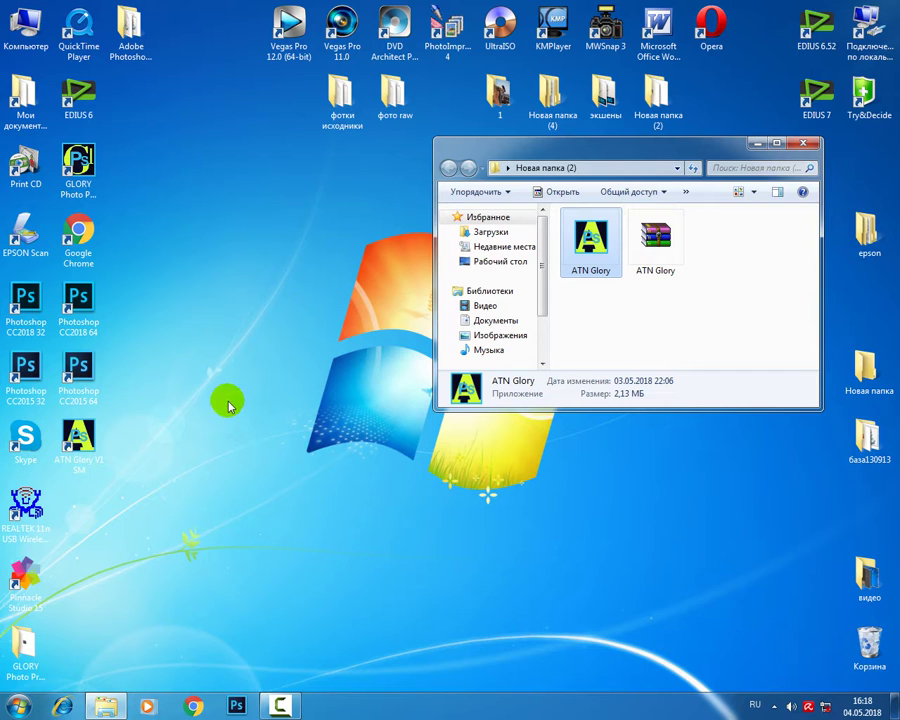
double_click(80, 447)
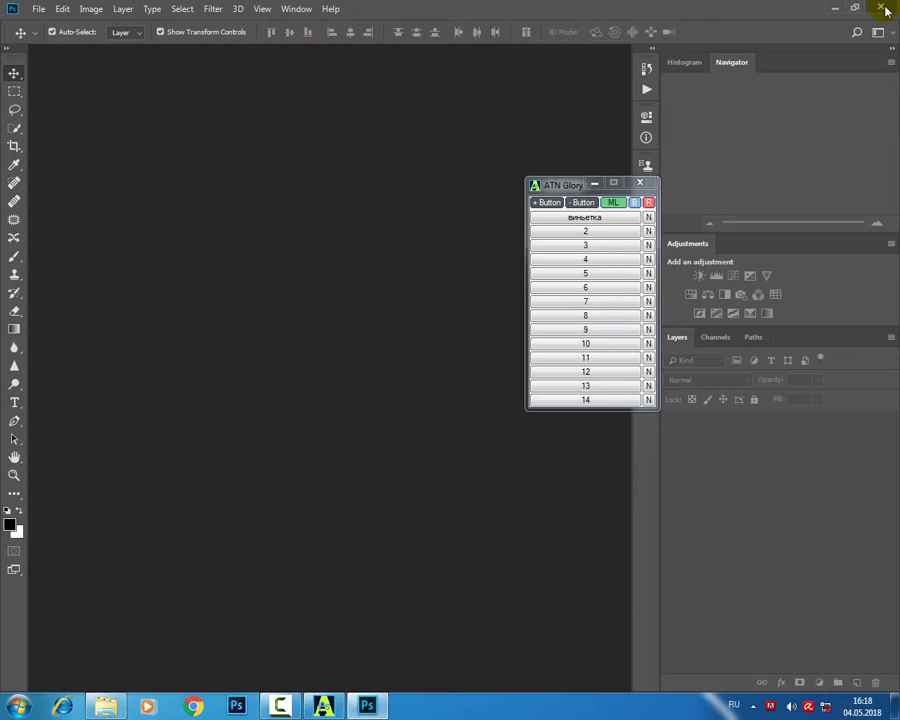
click(885, 12)
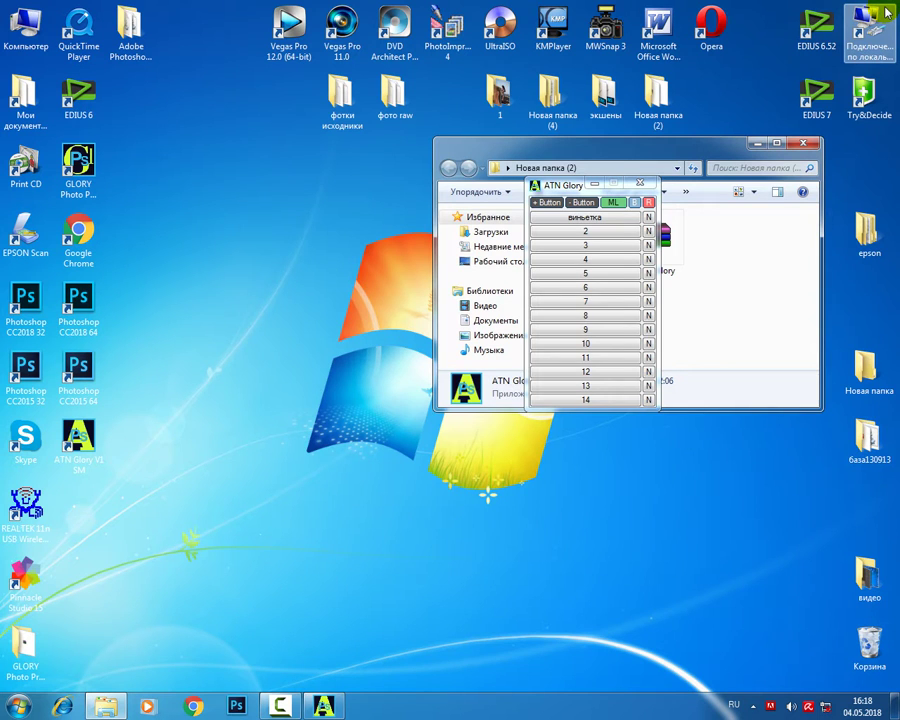
click(26, 372)
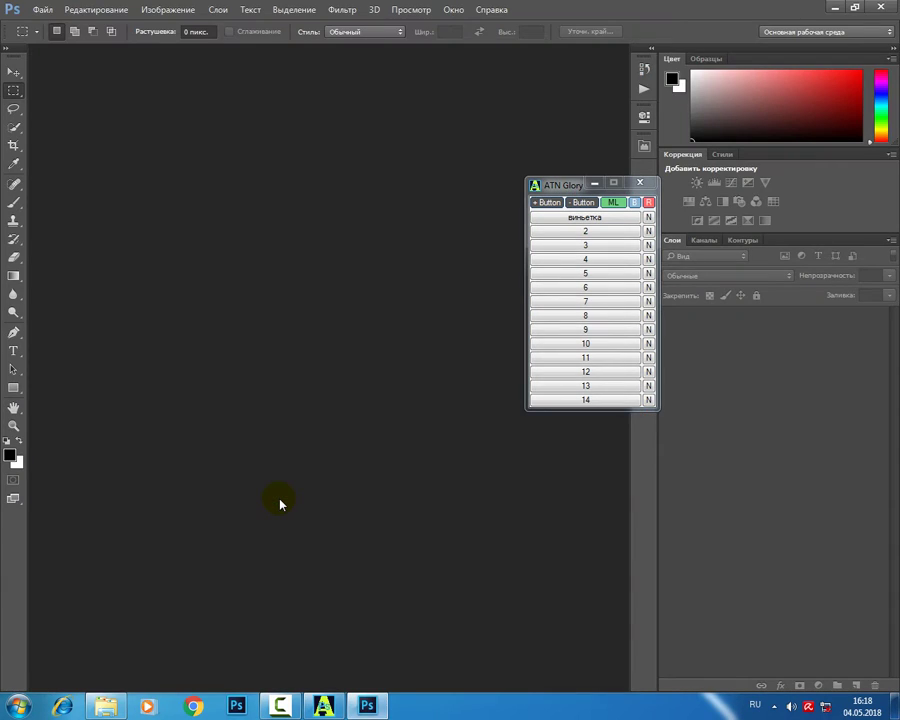
- Open the recent file 918.jpg and apply the виньетка vignette to it twice
click(48, 10)
mouse_move(85, 92)
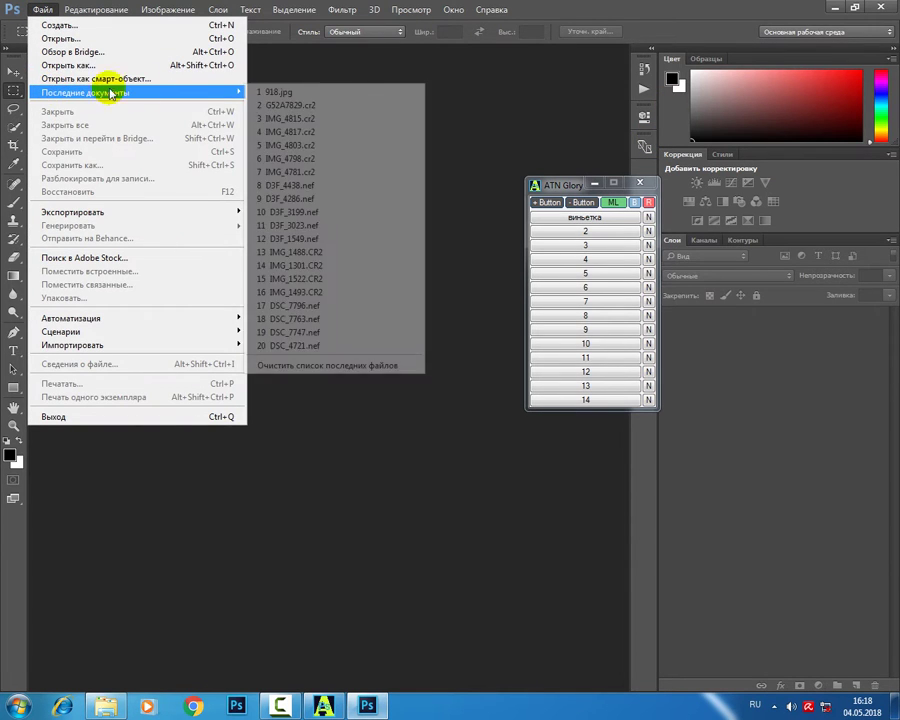
click(264, 93)
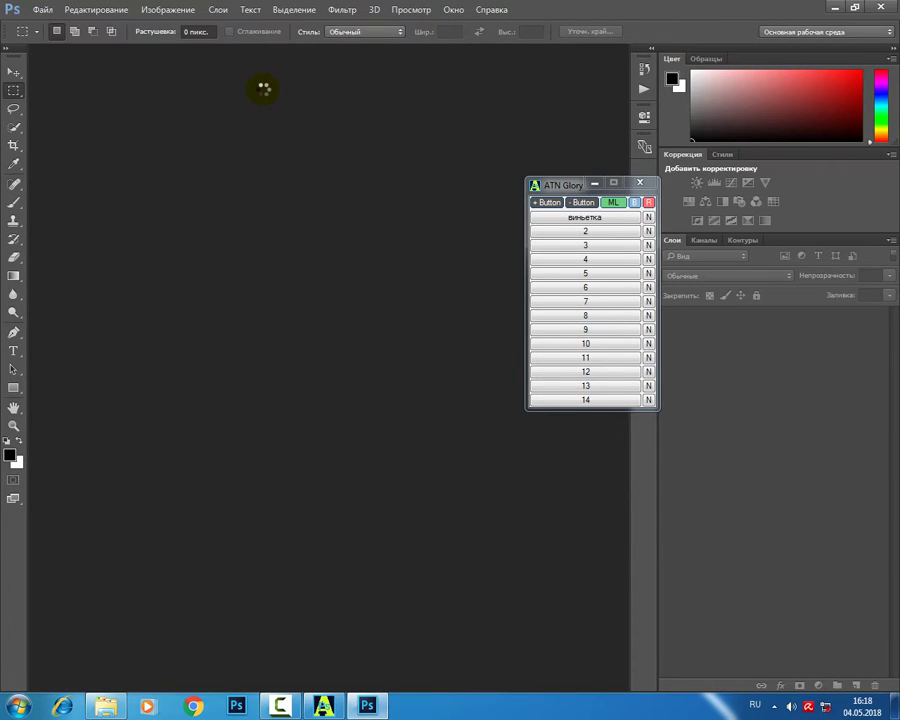
click(589, 220)
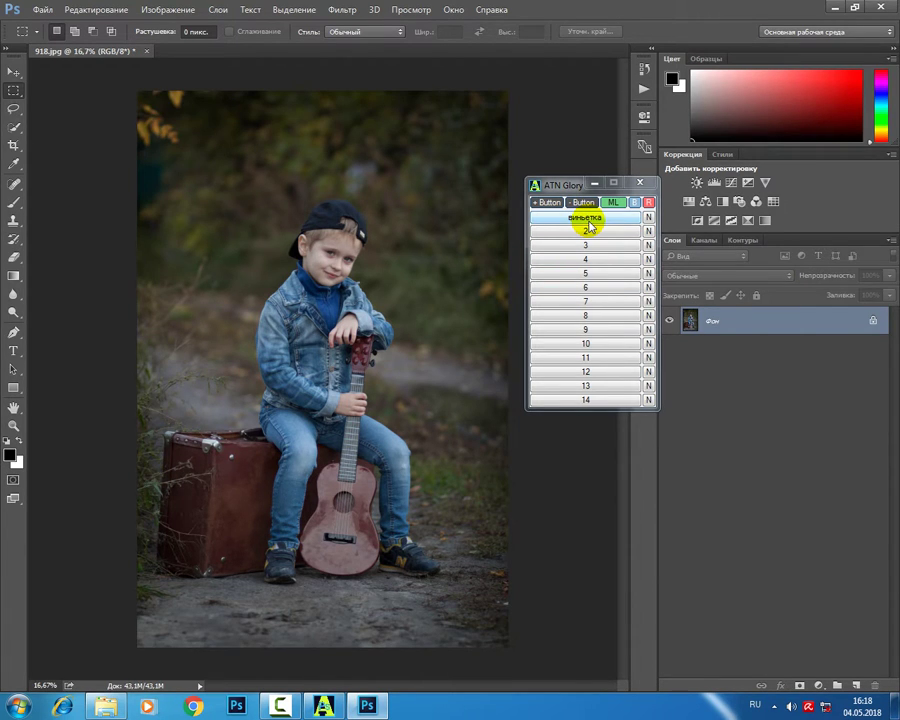
click(589, 220)
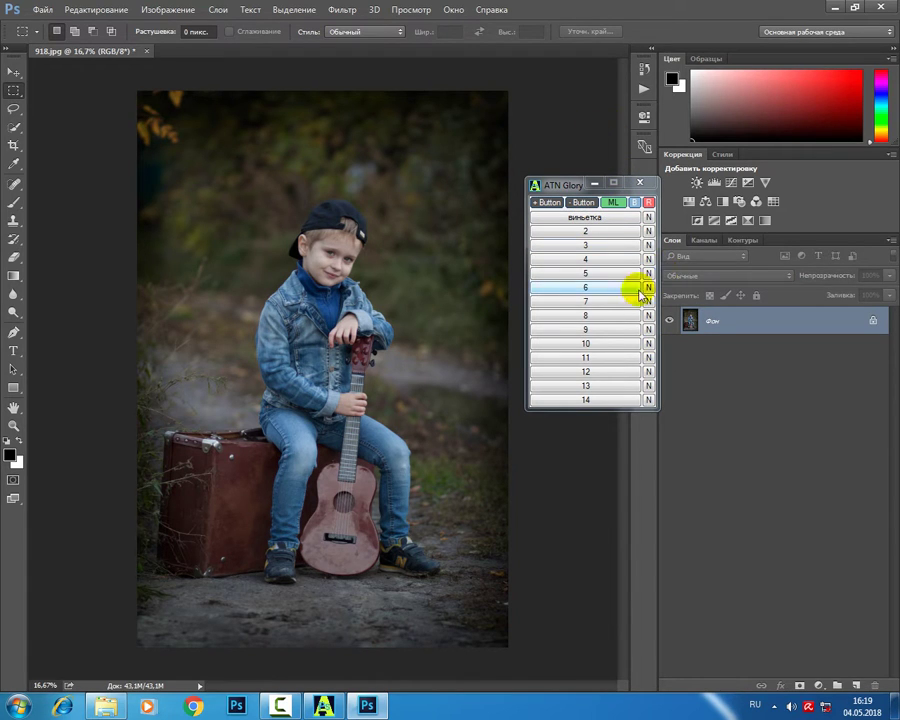
- Show the Actions panel, collapse the мои экшены set, and open the panel's flyout menu
click(644, 90)
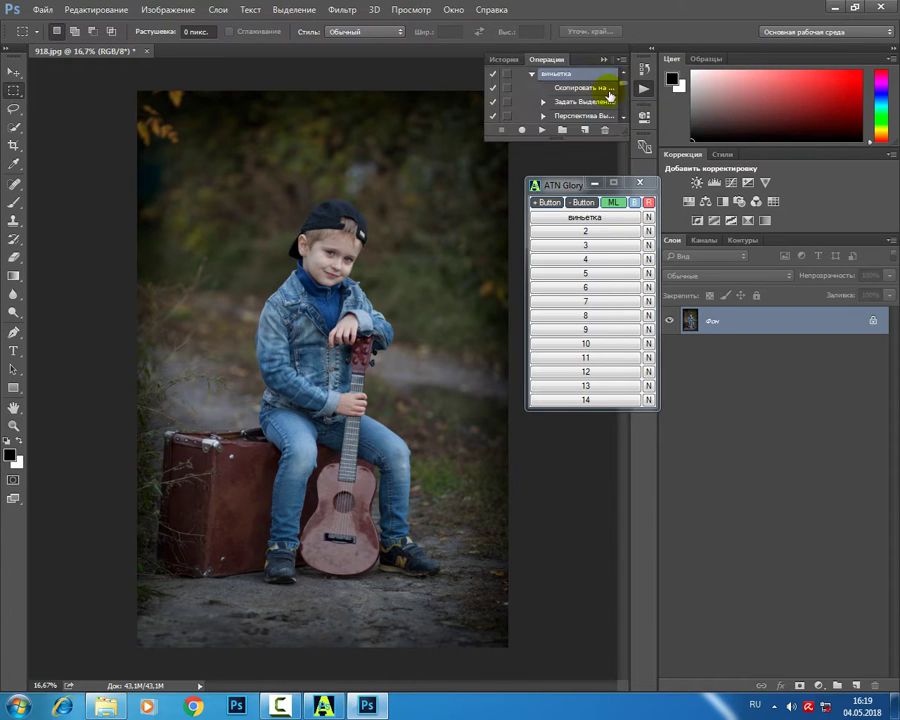
scroll(620, 92, up, 2)
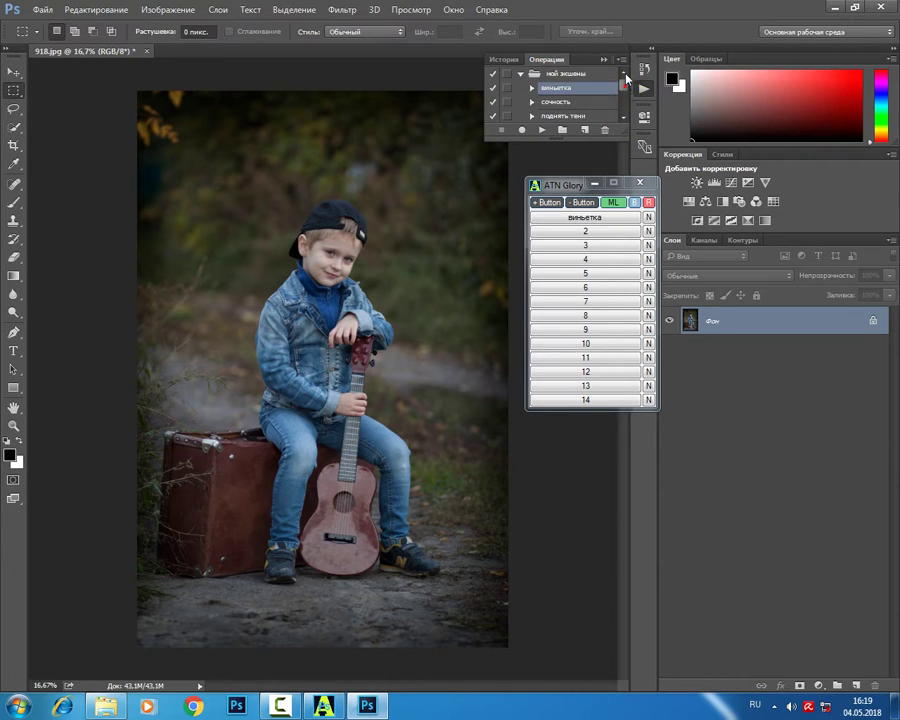
click(521, 75)
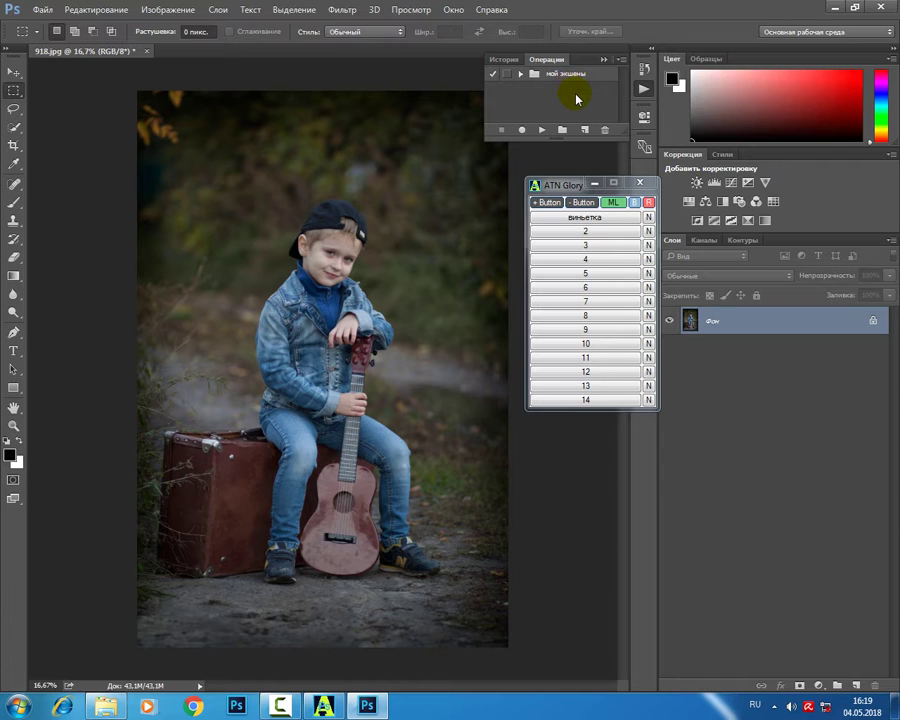
click(622, 61)
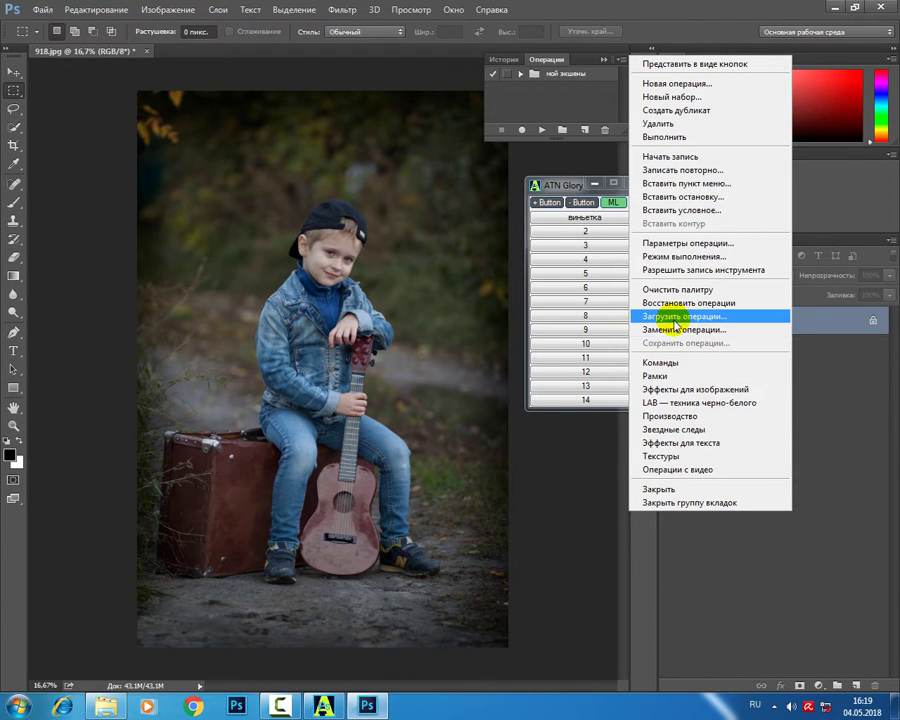
- Load the Artistic Pak I action file into the Actions panel
click(676, 318)
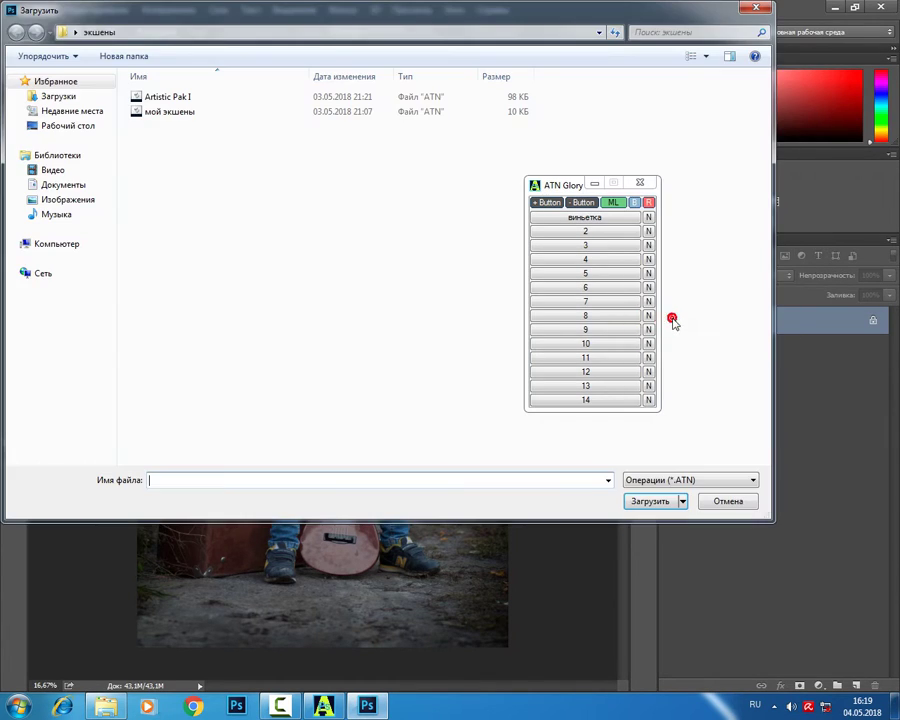
click(137, 98)
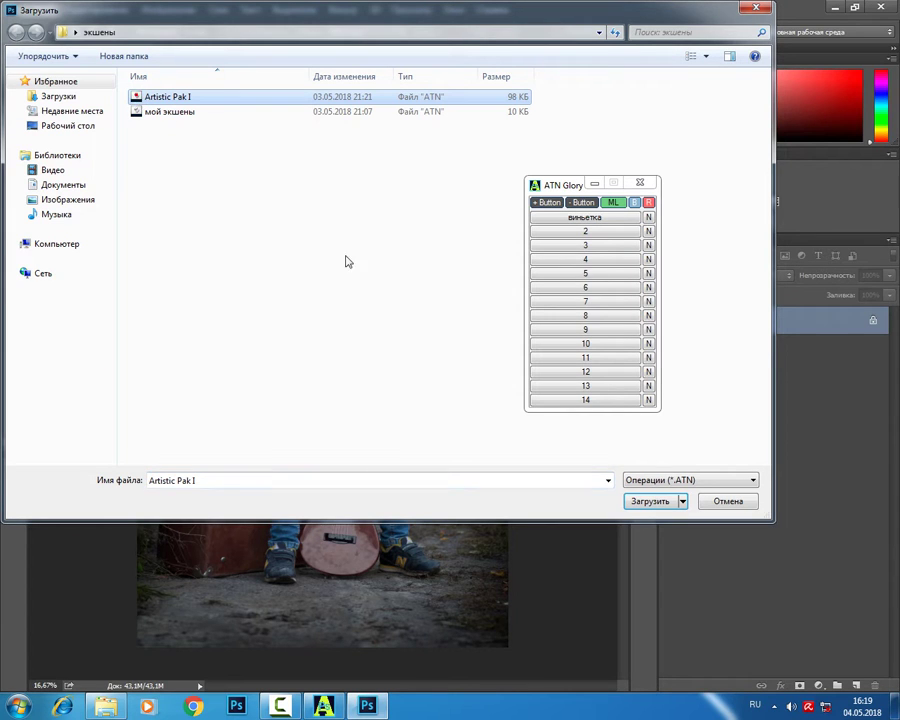
click(650, 501)
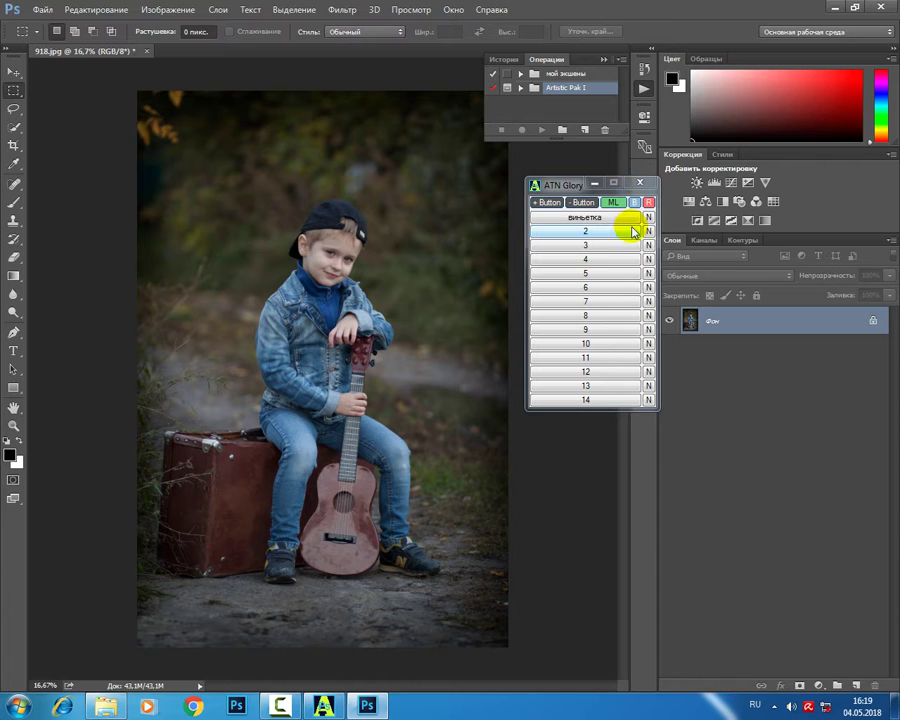
- Copy the set name 'Artistic Pak I' from its set options, and move the ATN Glory panel lower
double_click(605, 90)
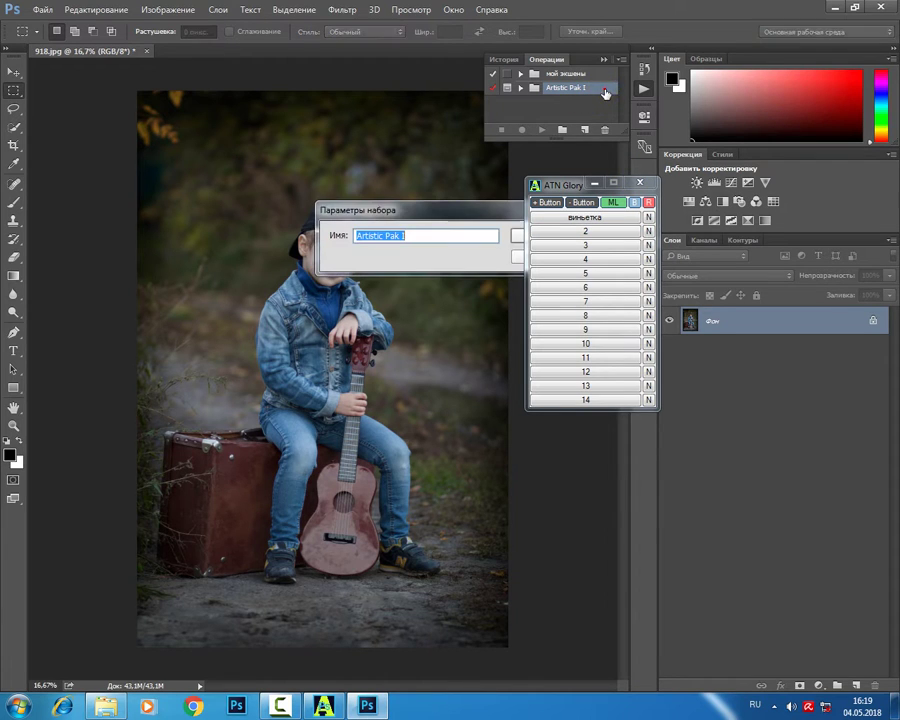
right_click(373, 238)
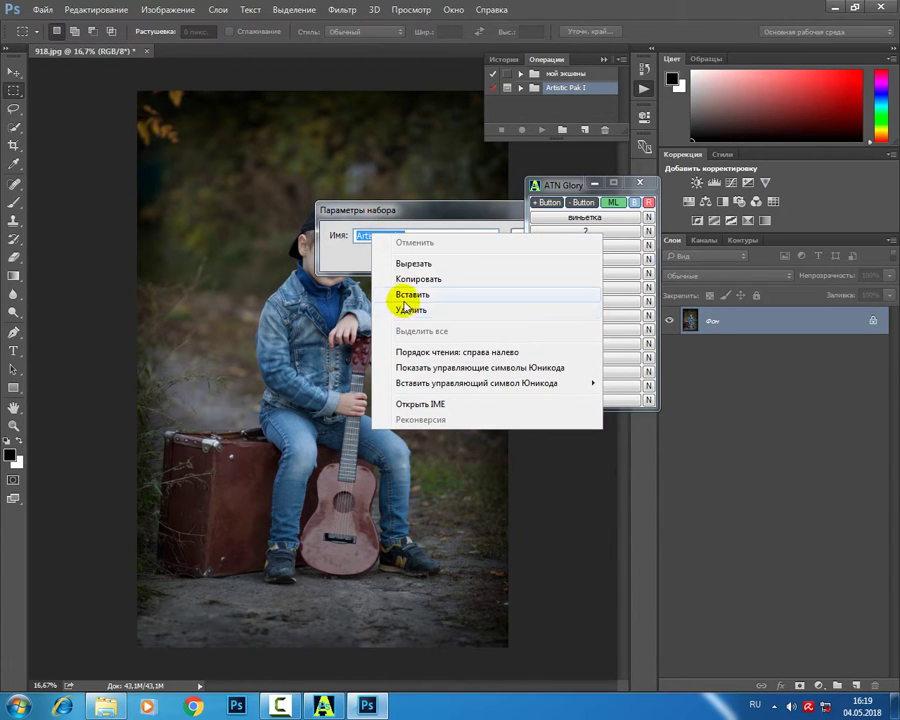
click(380, 279)
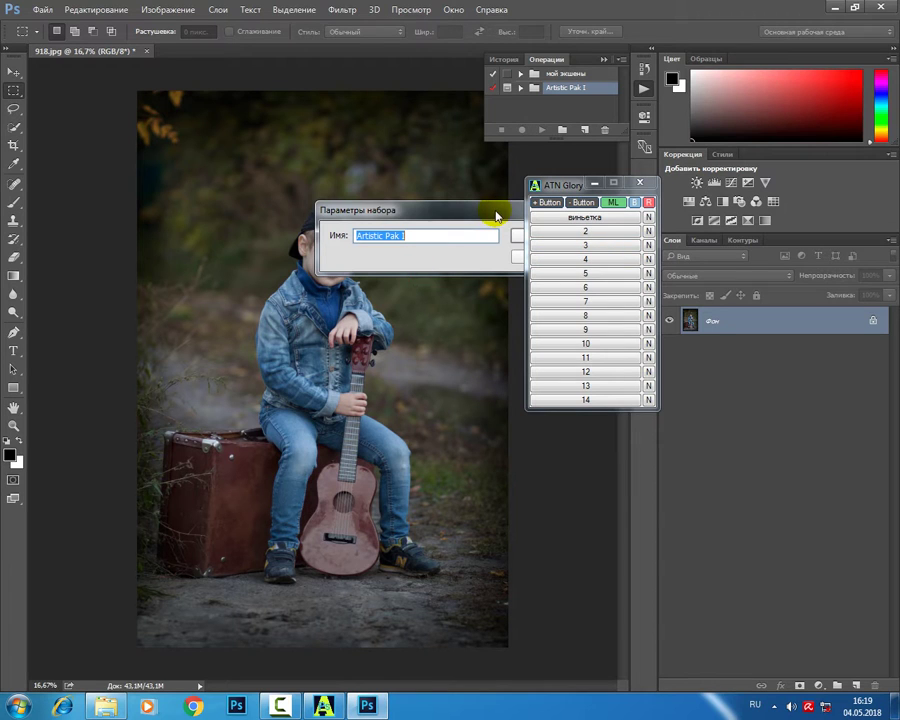
drag(420, 210, 311, 186)
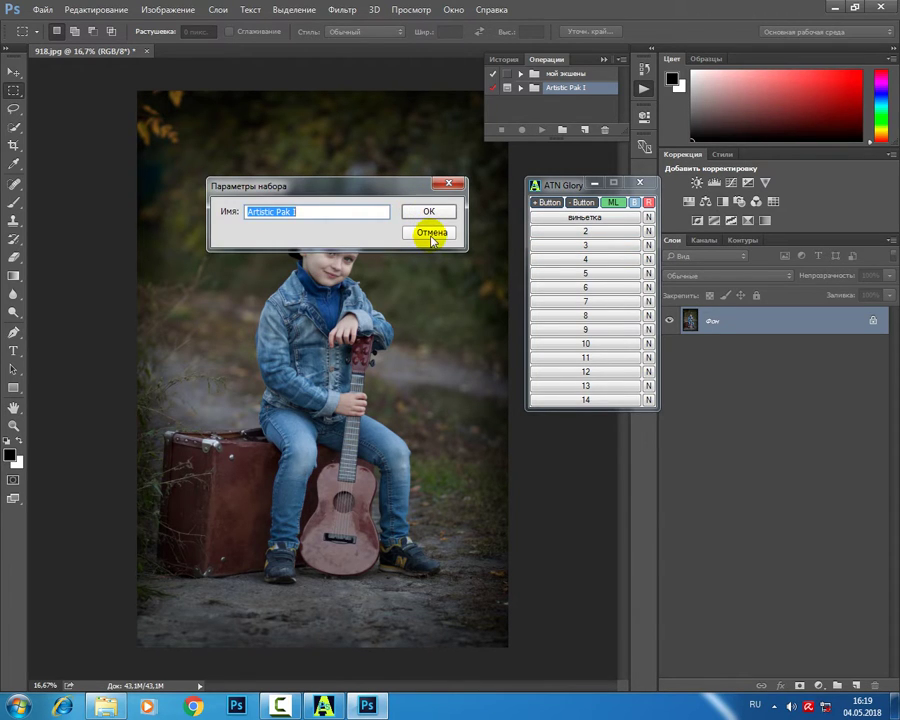
click(432, 233)
drag(548, 186, 535, 320)
- Paste 'Artistic Pak I' as the set name in button 2's binding dialog
click(632, 361)
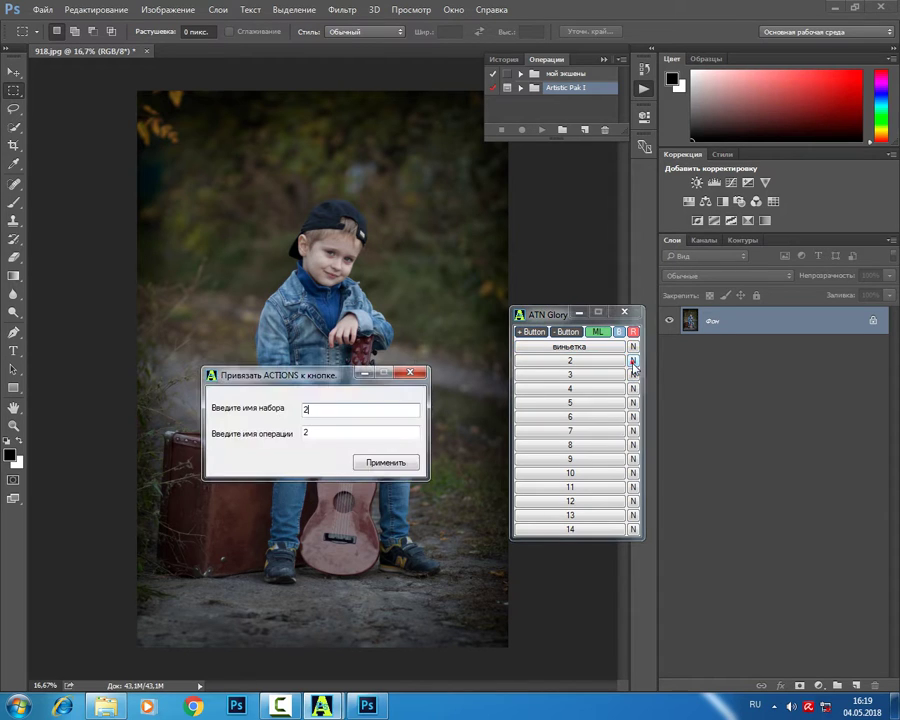
double_click(305, 410)
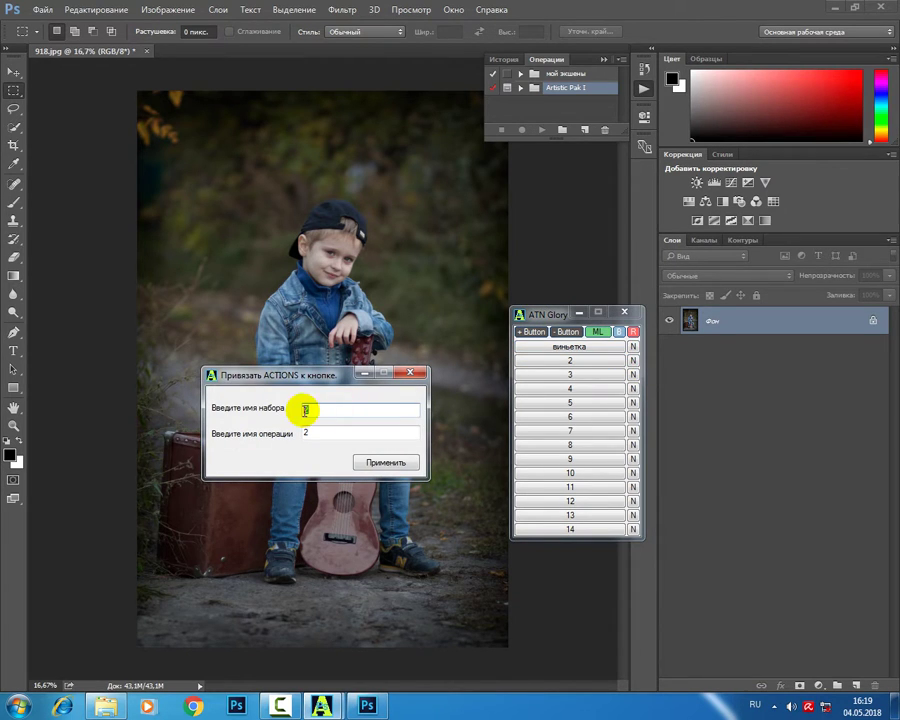
right_click(305, 410)
click(322, 473)
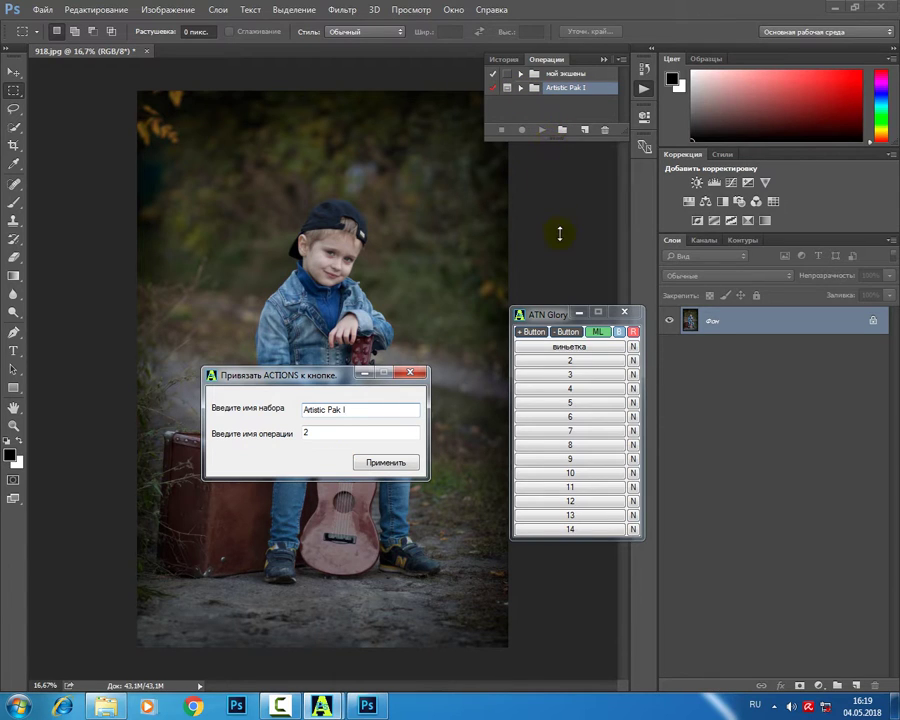
click(560, 233)
- Copy the action name 'sunglow 2', paste it as button 2's action, and apply the binding
click(520, 88)
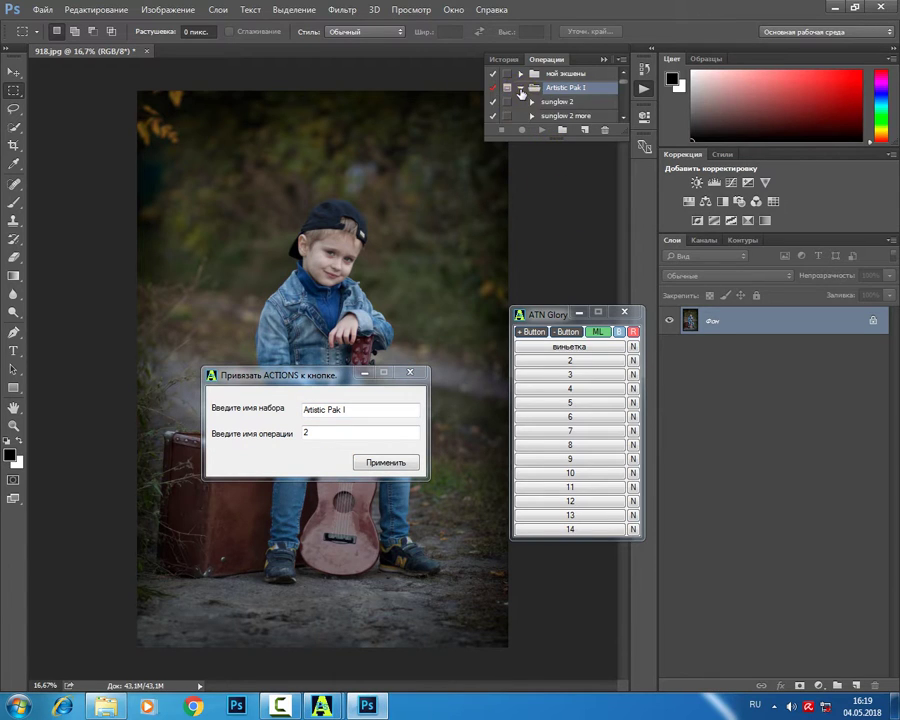
double_click(600, 107)
right_click(364, 213)
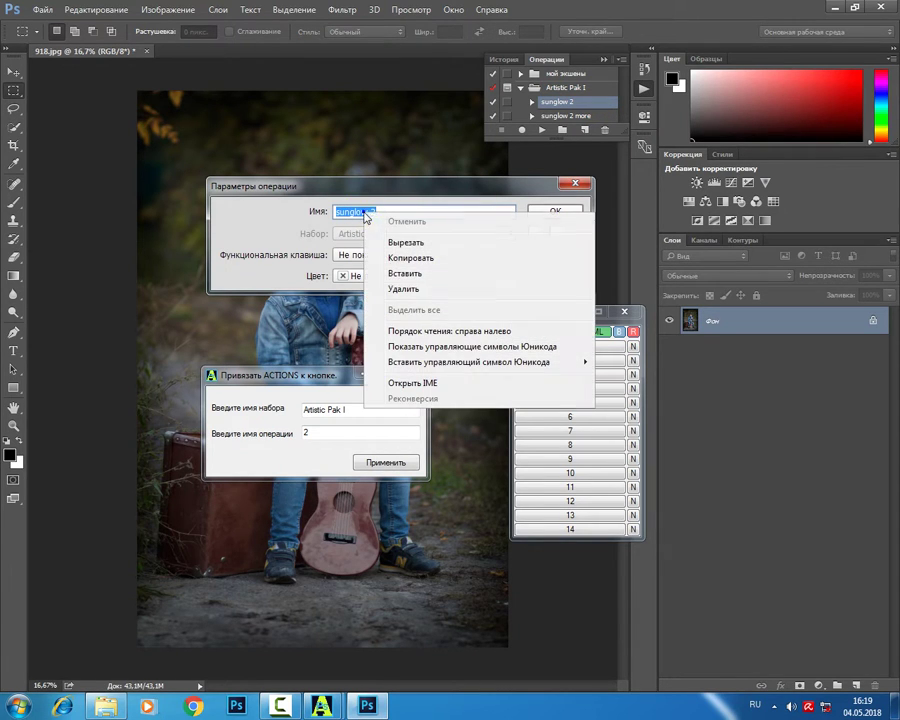
click(405, 258)
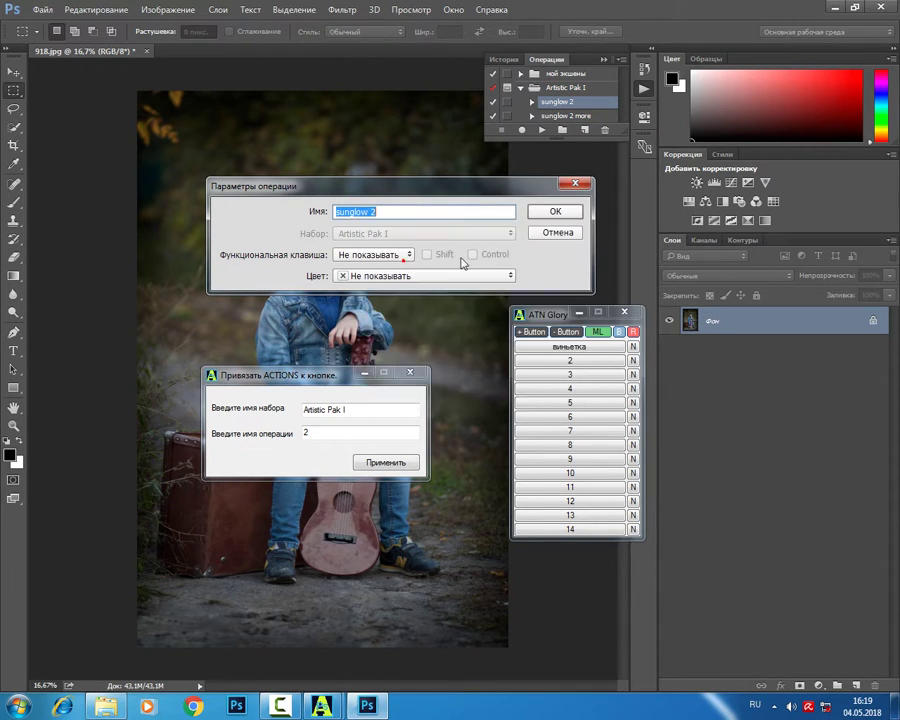
click(545, 233)
double_click(307, 433)
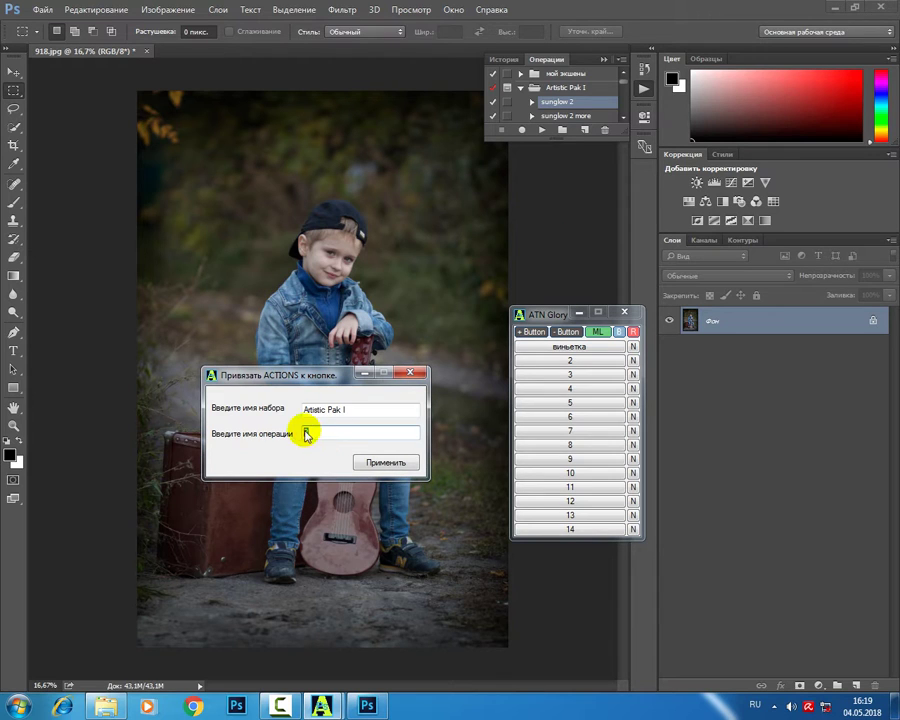
right_click(307, 433)
click(341, 490)
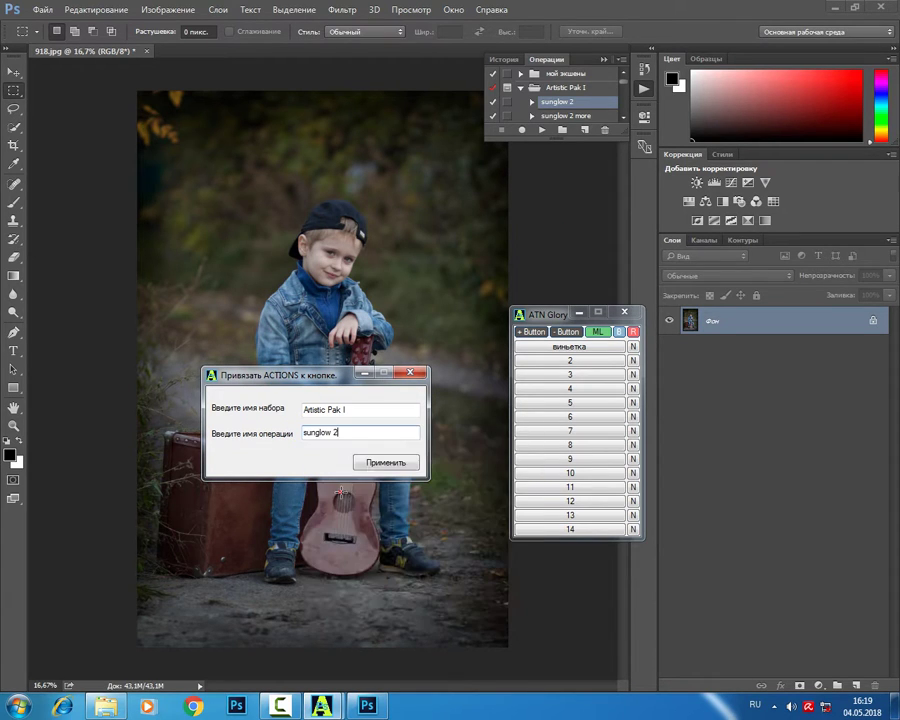
click(380, 468)
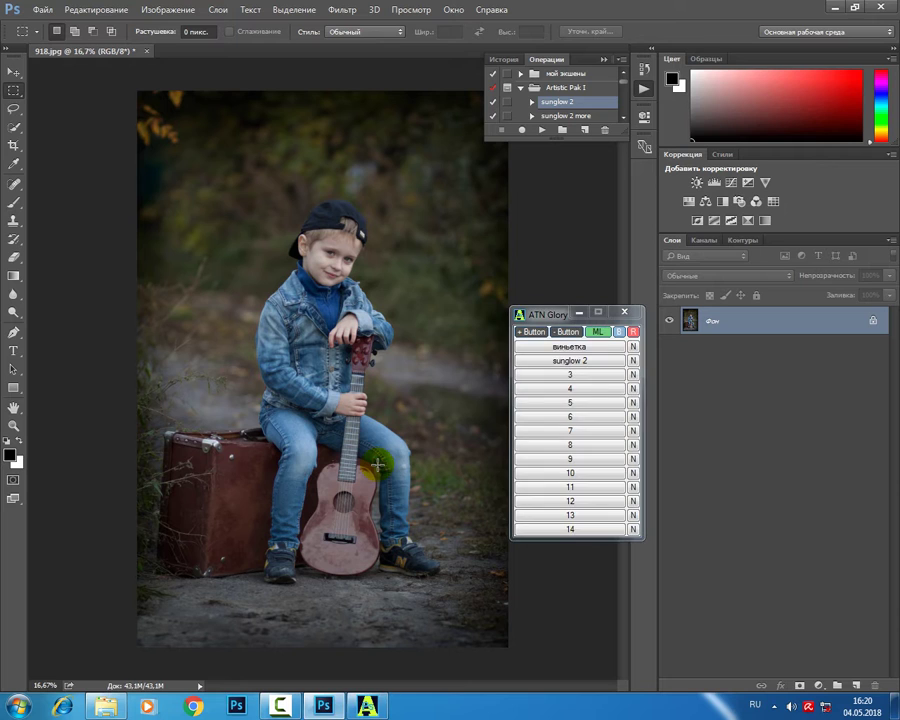
- Run sunglow 2 to add a Sunglow 2 group, then reset and restore ATN Glory's 14 buttons
click(592, 367)
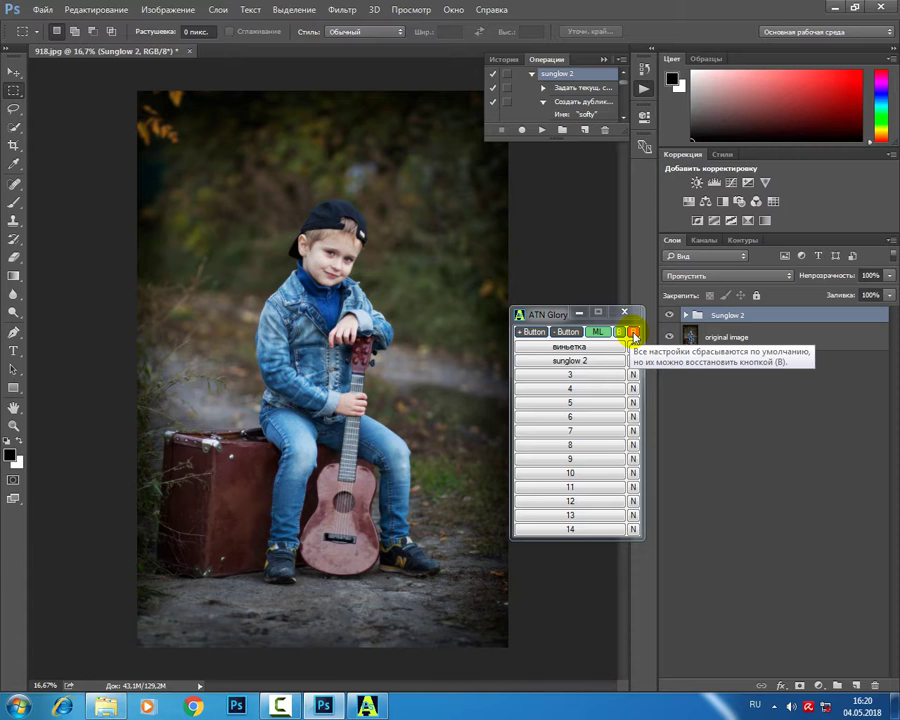
click(633, 333)
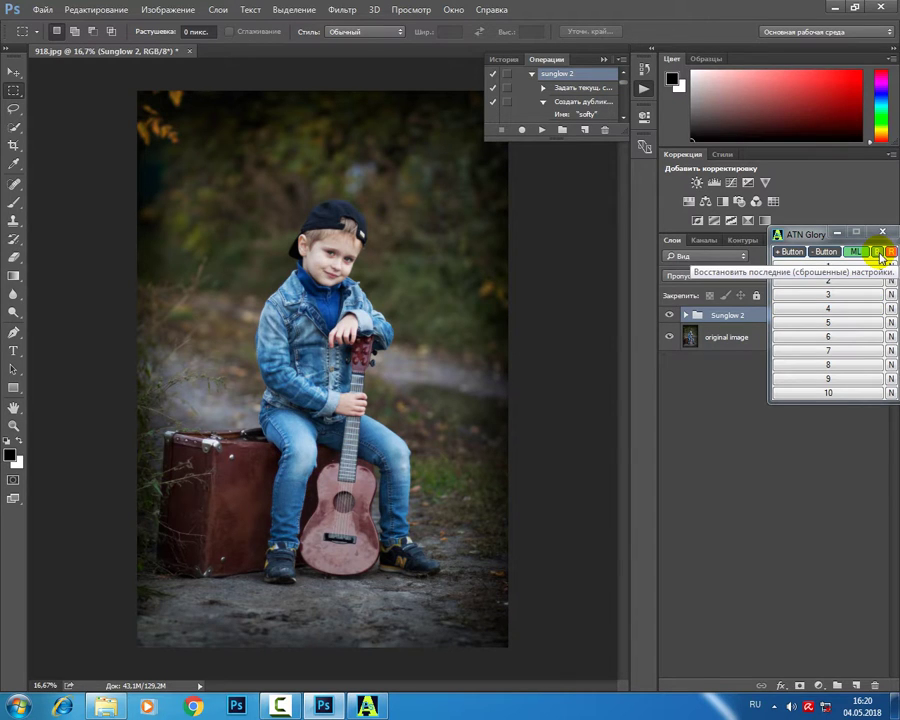
click(882, 253)
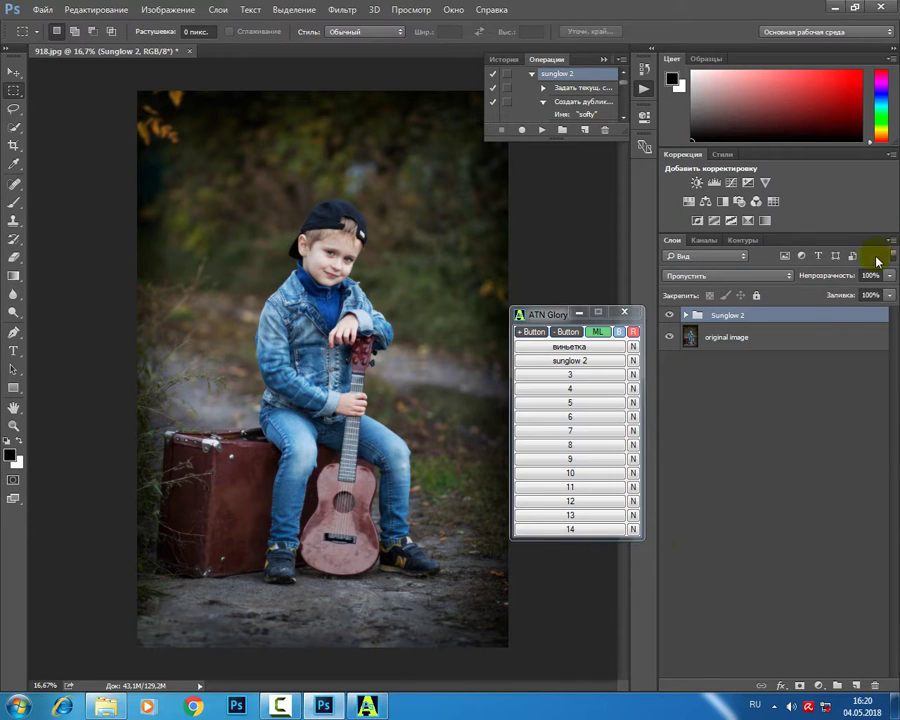